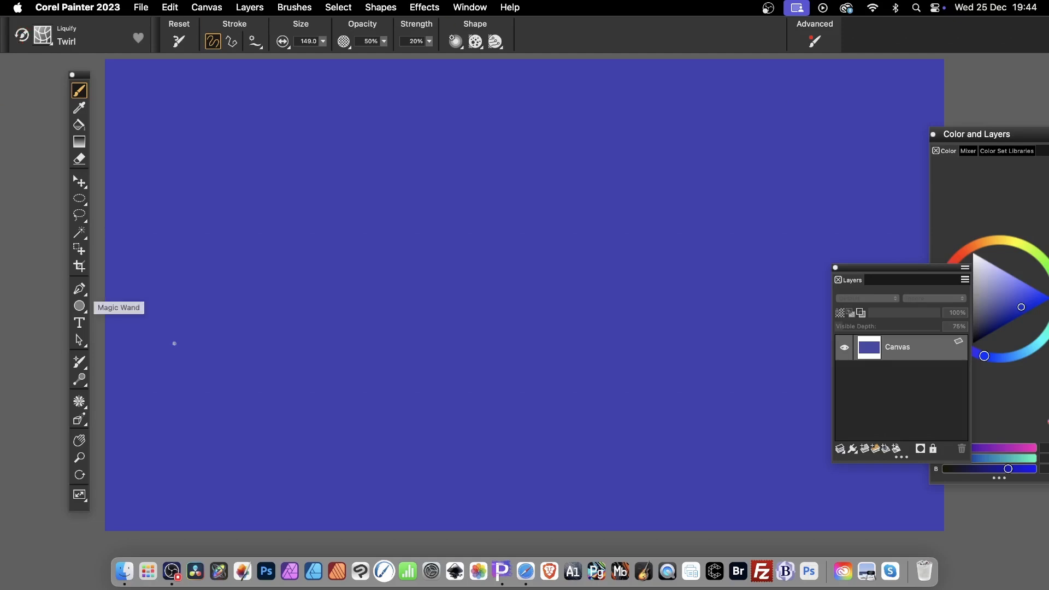
Step: Draw a circular selection in the lower middle of the blue canvas with the Oval Selection tool and copy it
{"action": "left_click_drag", "start_coordinate": [80, 198], "coordinate": [114, 206]}
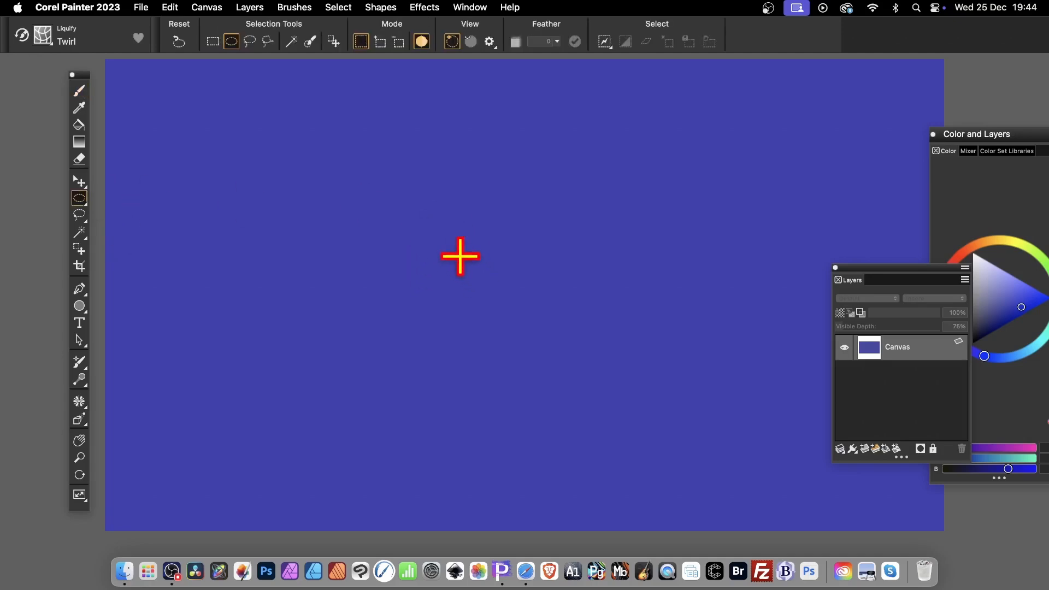
{"action": "left_click_drag", "start_coordinate": [460, 256], "coordinate": [660, 452]}
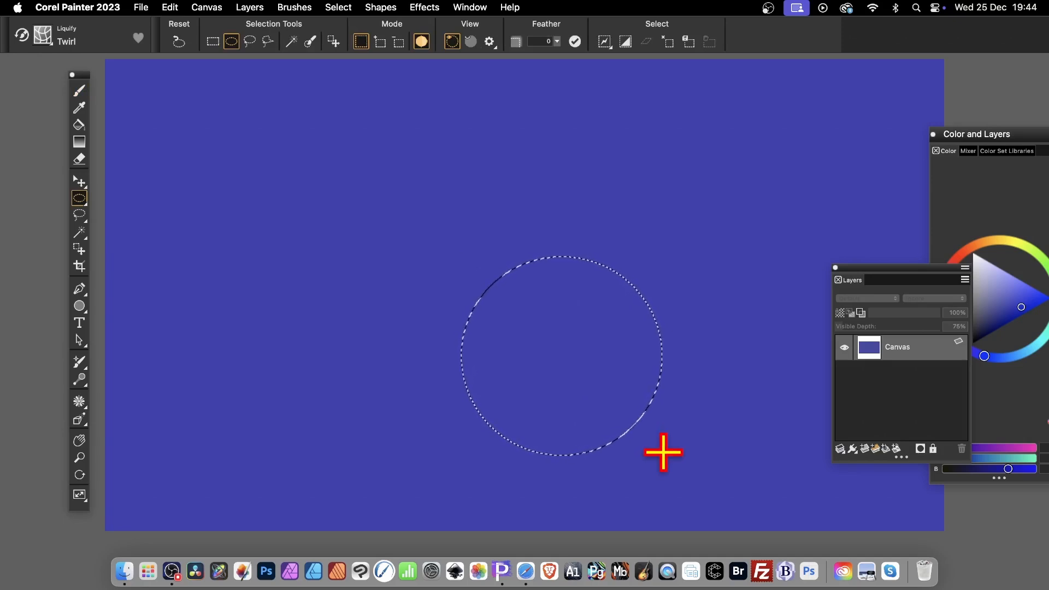
{"action": "left_click", "coordinate": [169, 7]}
{"action": "left_click", "coordinate": [176, 102]}
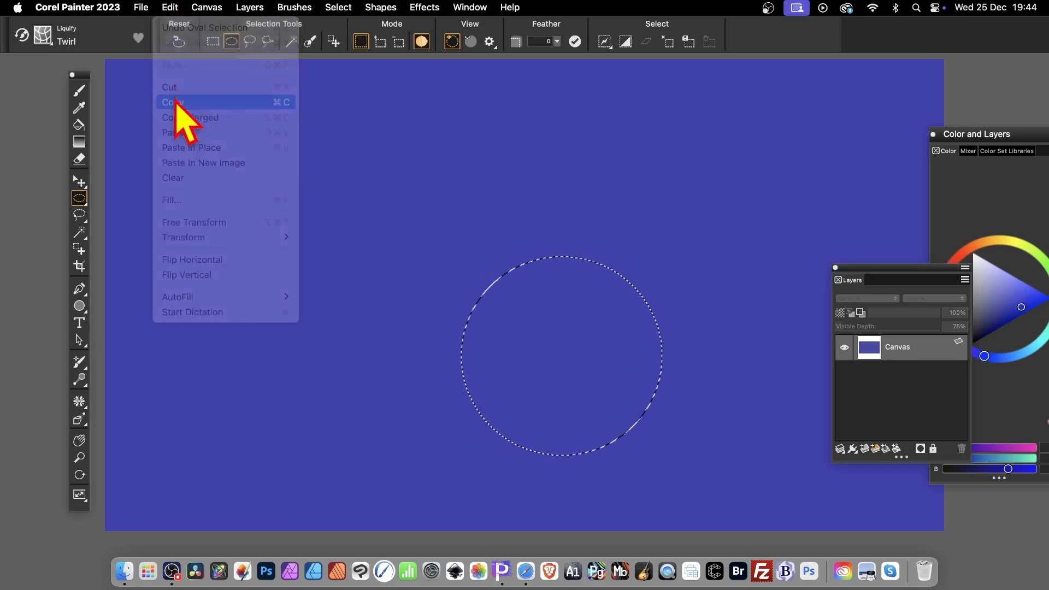
Step: Remove the selection and paste the copied circle as a new layer
{"action": "left_click", "coordinate": [344, 7]}
{"action": "left_click", "coordinate": [327, 42]}
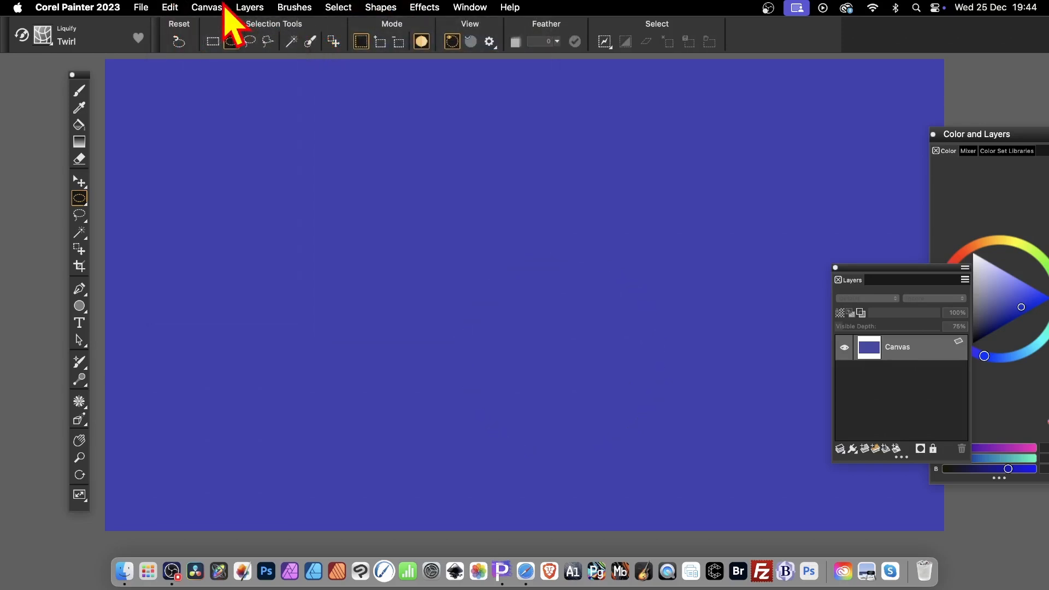
{"action": "left_click", "coordinate": [170, 7]}
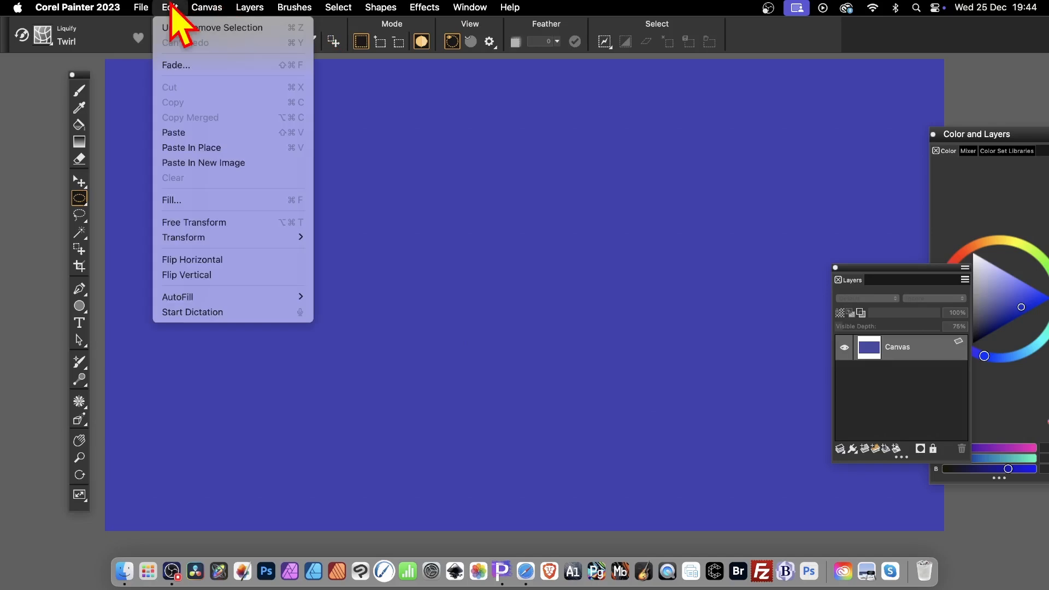
{"action": "left_click", "coordinate": [174, 133]}
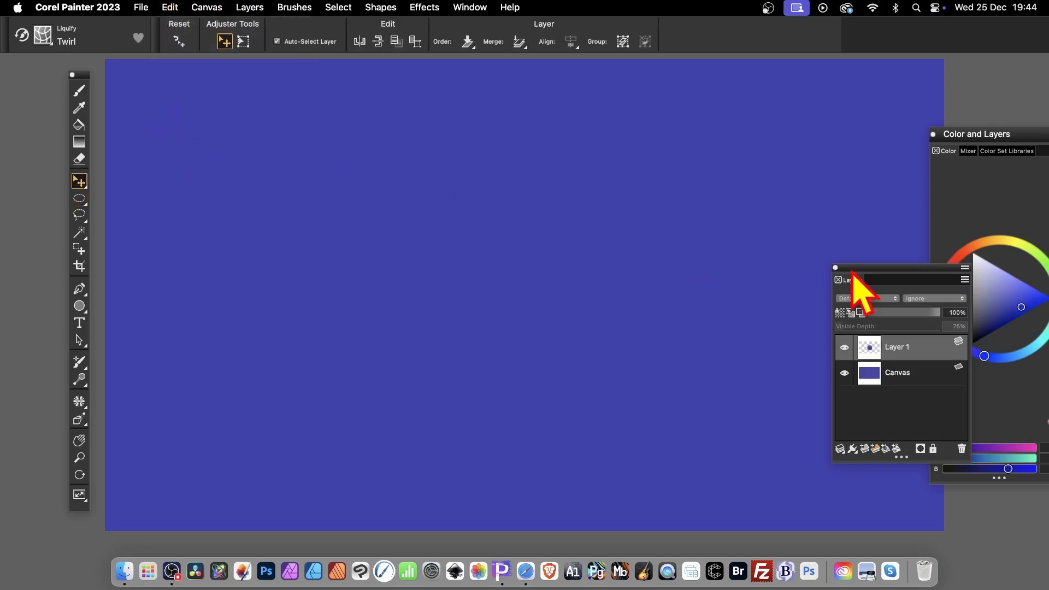
Step: Apply the Bevel World plug-in to the pasted circle layer, keeping the default bevel and light settings with a 23% bevel width
{"action": "left_click_drag", "start_coordinate": [858, 271], "coordinate": [536, 94]}
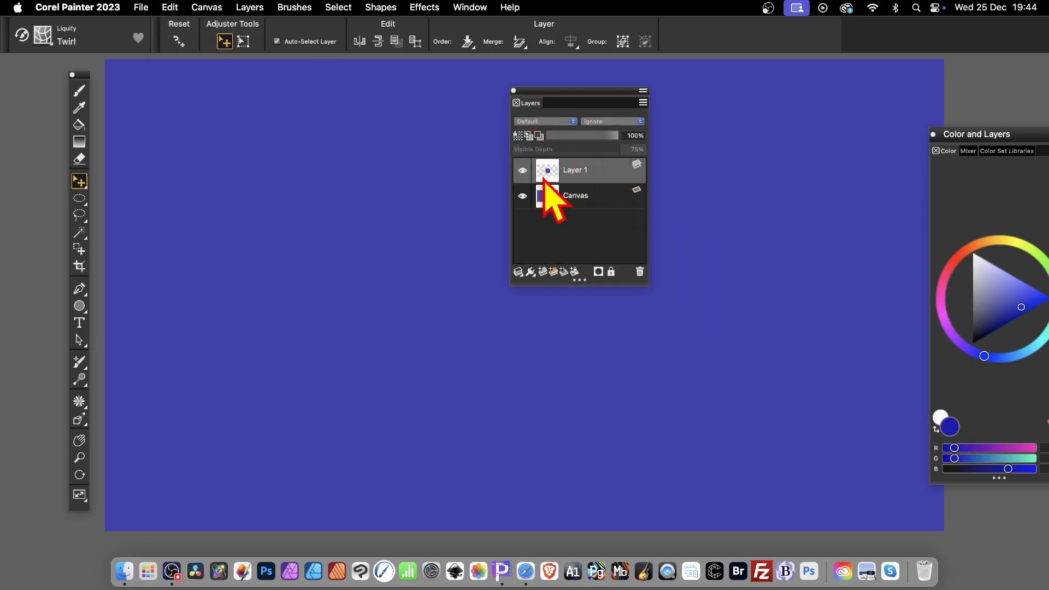
{"action": "left_click", "coordinate": [534, 276]}
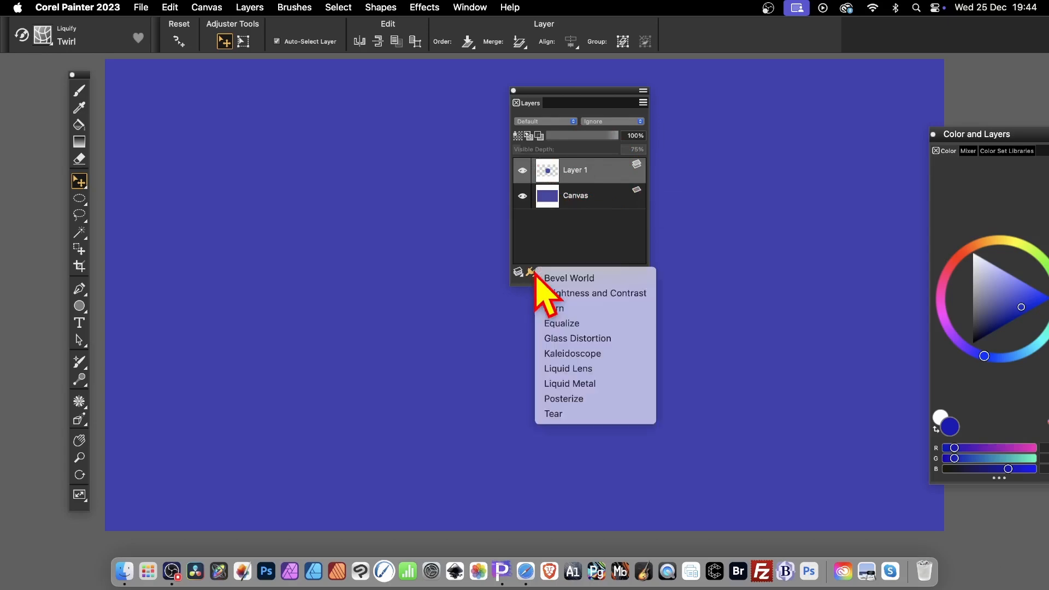
{"action": "left_click", "coordinate": [583, 278]}
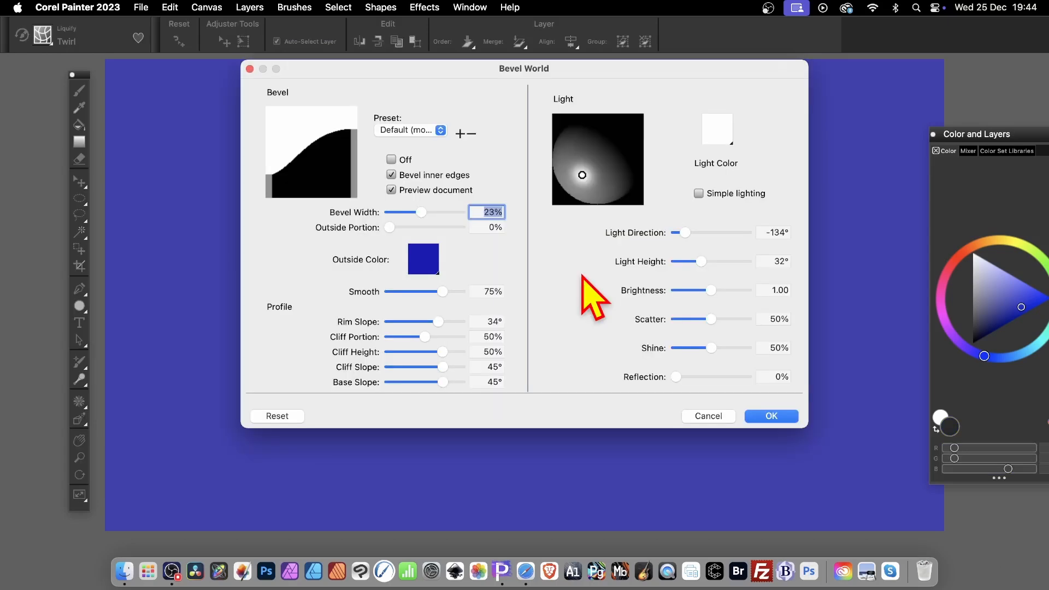
{"action": "left_click_drag", "start_coordinate": [410, 69], "coordinate": [776, 144]}
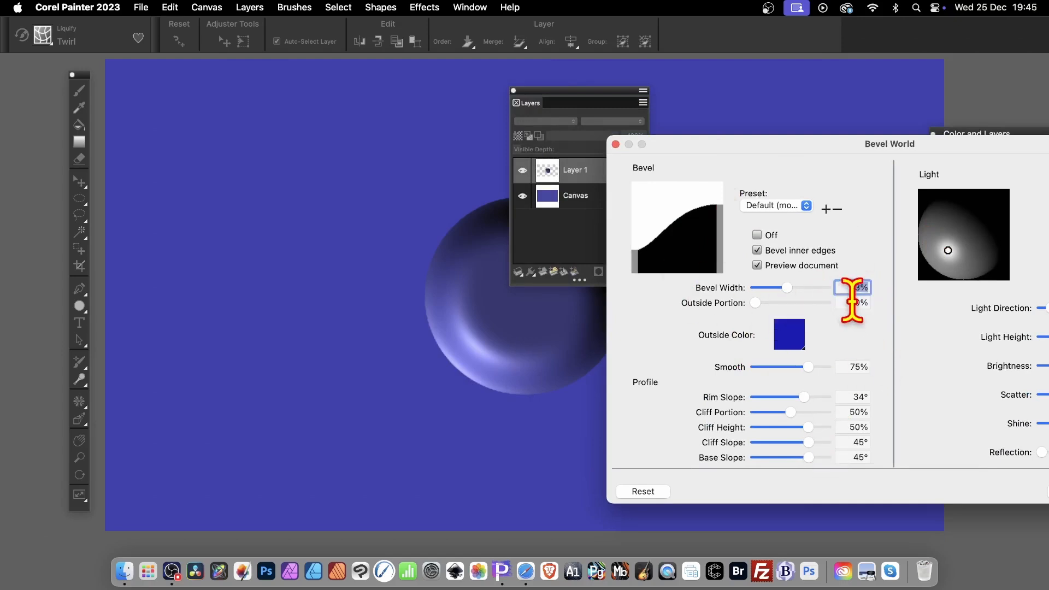
{"action": "left_click", "coordinate": [793, 203]}
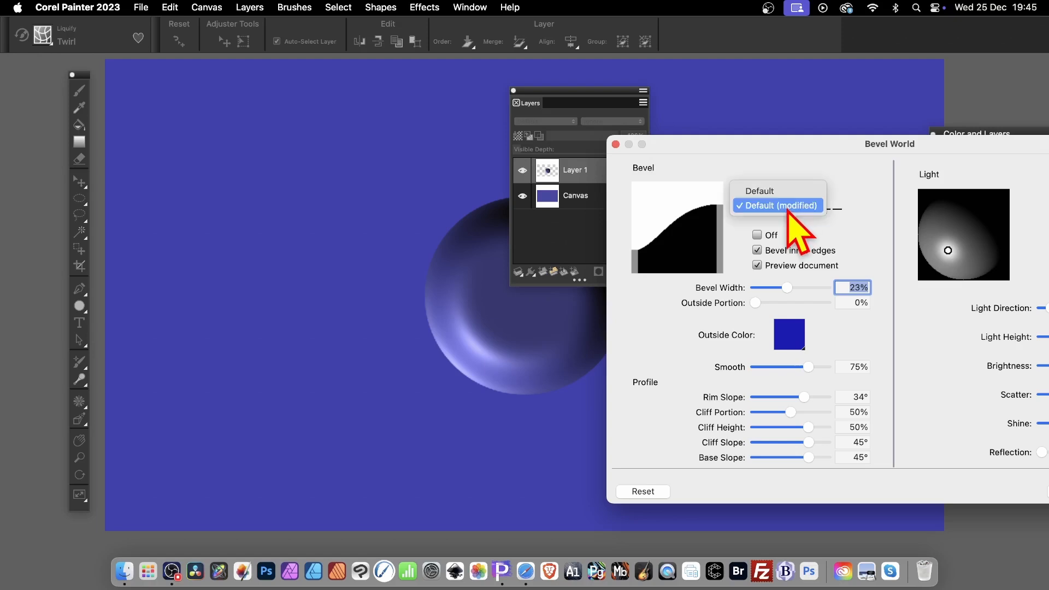
{"action": "left_click", "coordinate": [854, 179]}
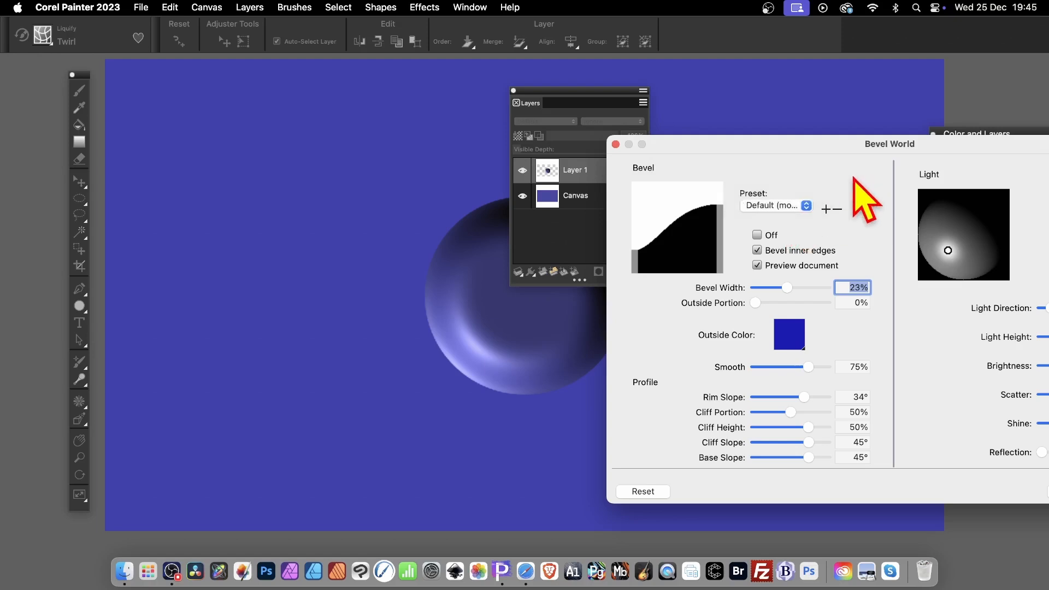
{"action": "left_click_drag", "start_coordinate": [885, 142], "coordinate": [618, 154]}
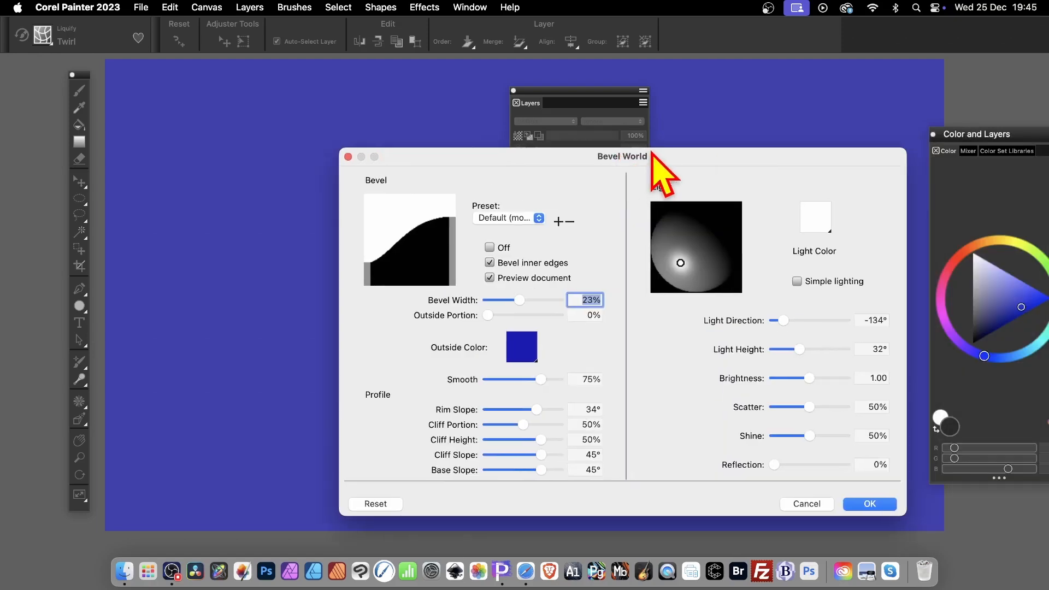
{"action": "left_click", "coordinate": [869, 503]}
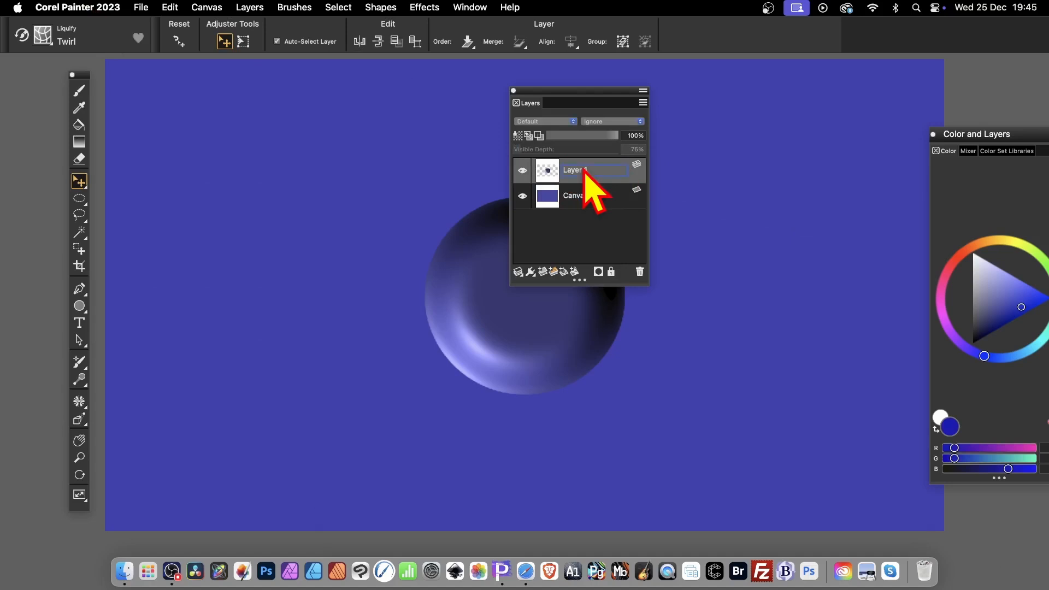
Step: Convert the bevelled circle's plug-in layer to a default layer
{"action": "right_click", "coordinate": [575, 166]}
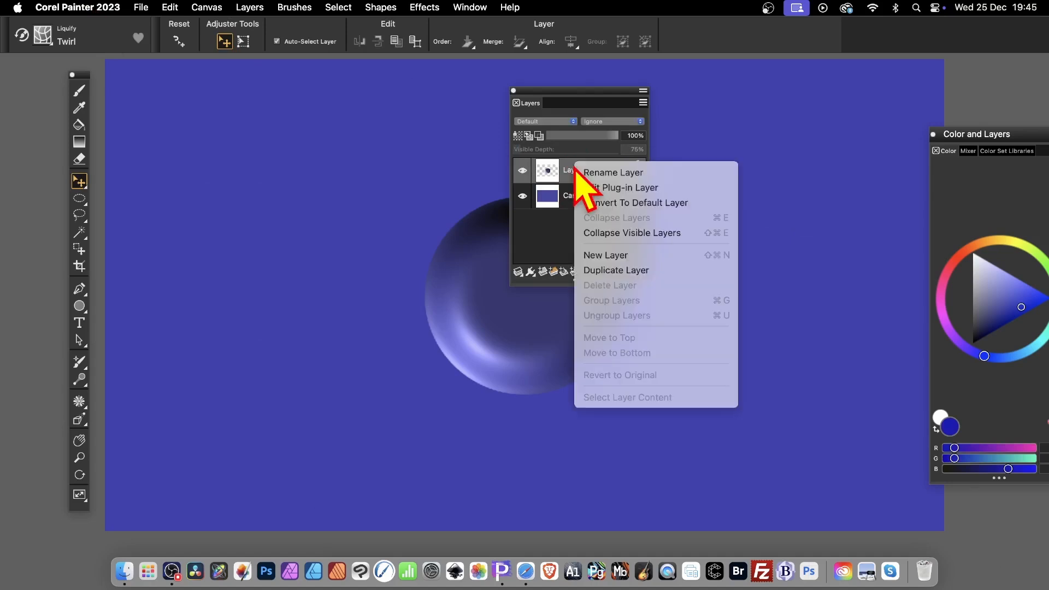
{"action": "left_click", "coordinate": [614, 203]}
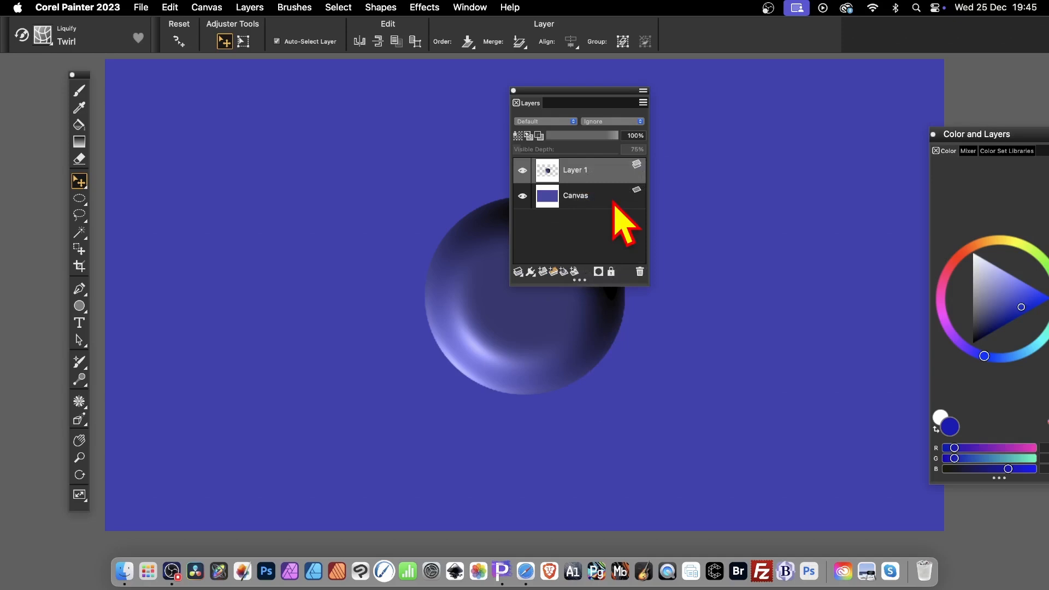
Step: Copy the bevelled circle and delete its layer, leaving only the canvas
{"action": "left_click", "coordinate": [170, 7]}
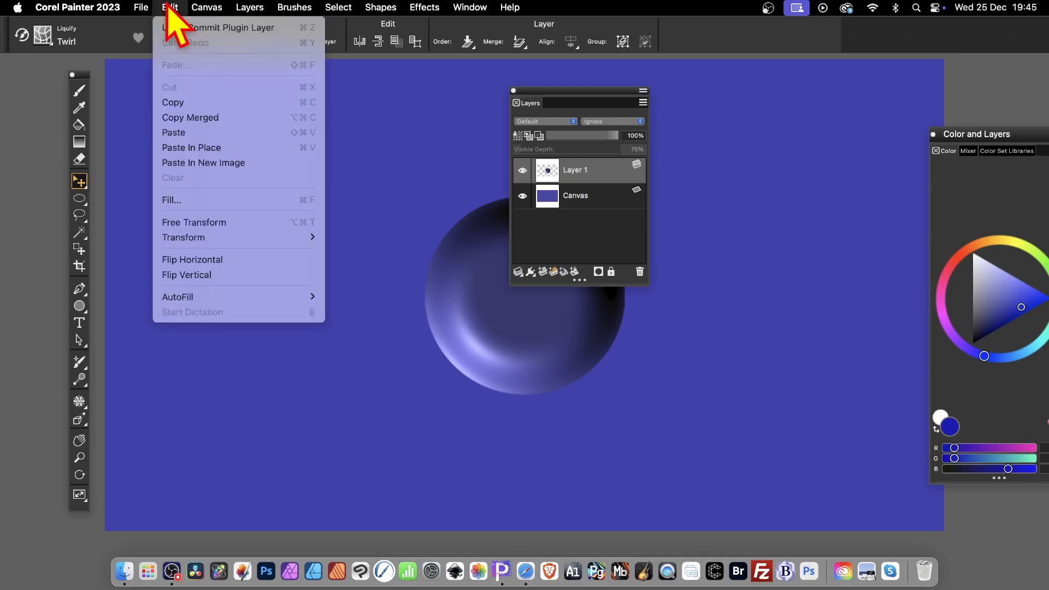
{"action": "left_click", "coordinate": [182, 96]}
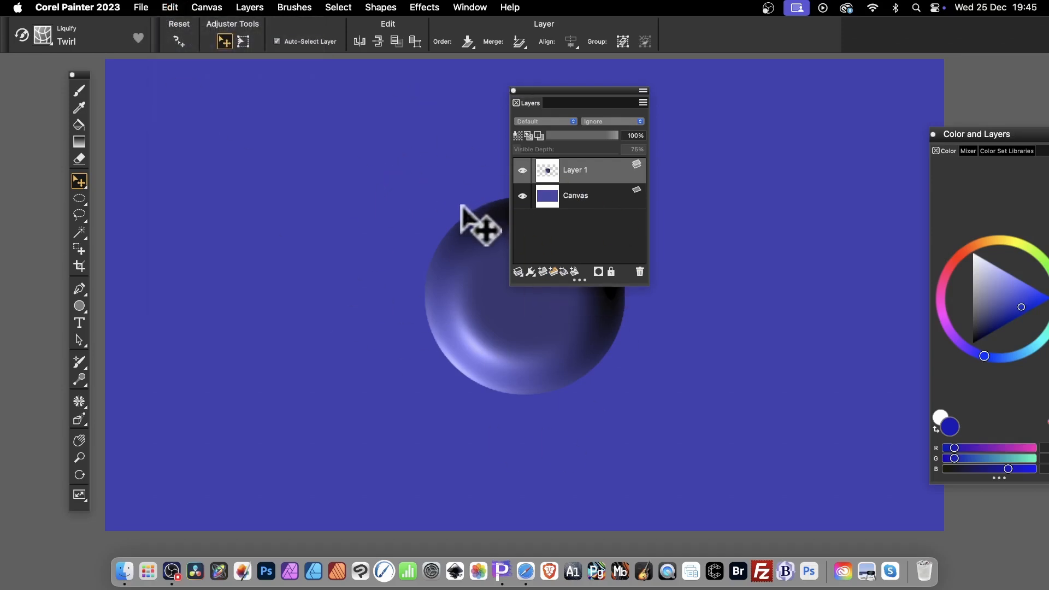
{"action": "left_click", "coordinate": [640, 272]}
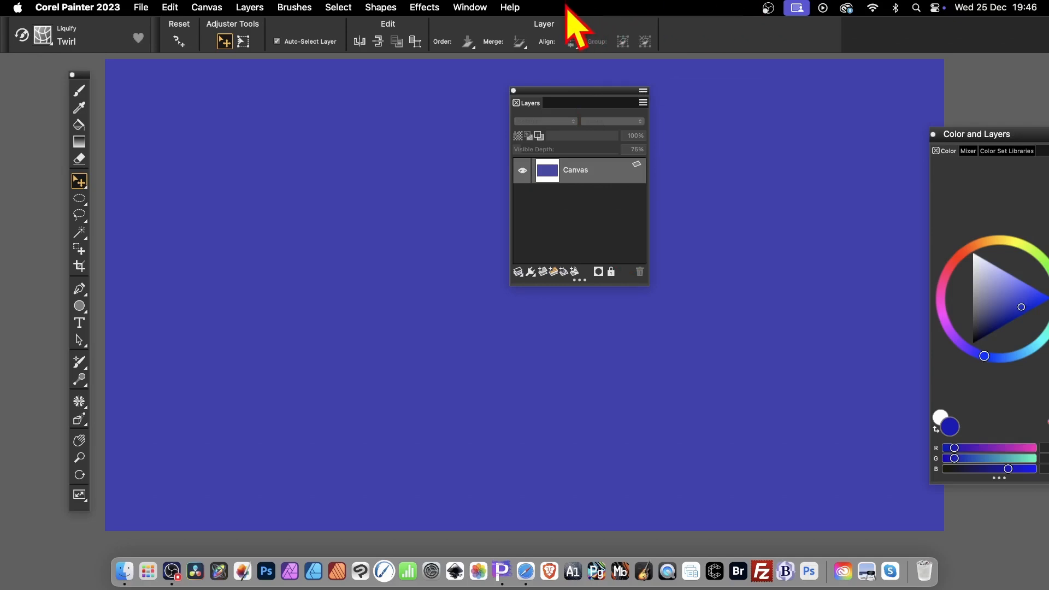
Step: Apply the Blobs effect to the canvas using the Paste Buffer, with 500 blobs of 20 to 100 pixels and a subsample of 3
{"action": "left_click", "coordinate": [423, 7]}
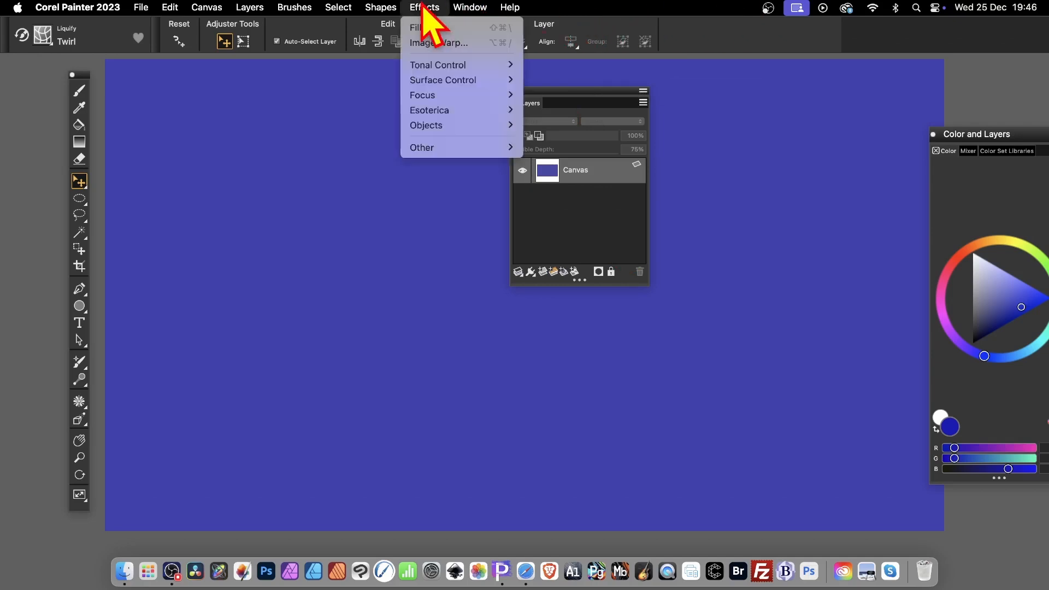
{"action": "mouse_move", "coordinate": [431, 111]}
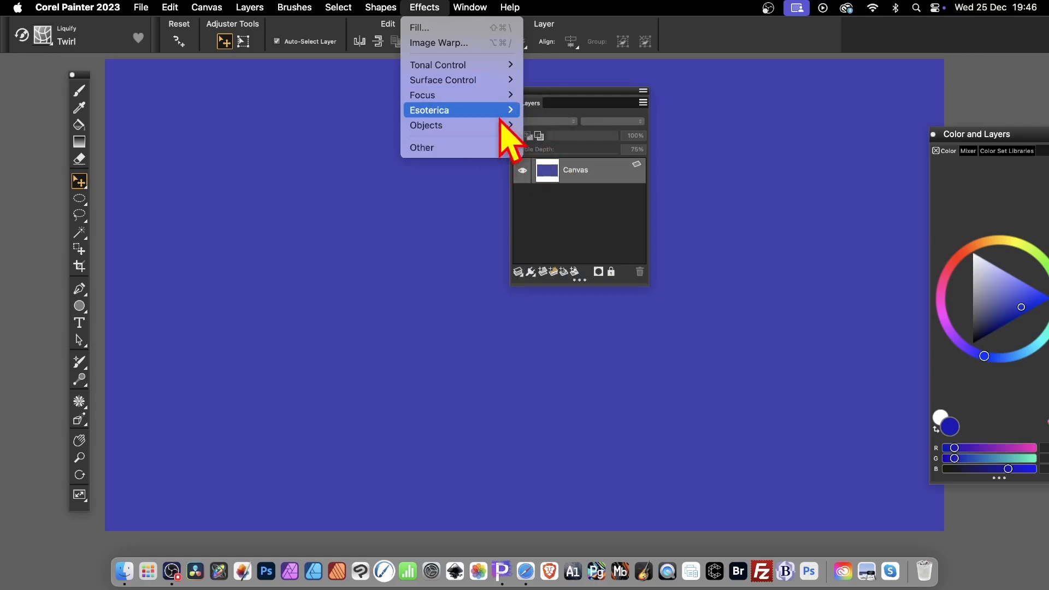
{"action": "left_click", "coordinate": [555, 156]}
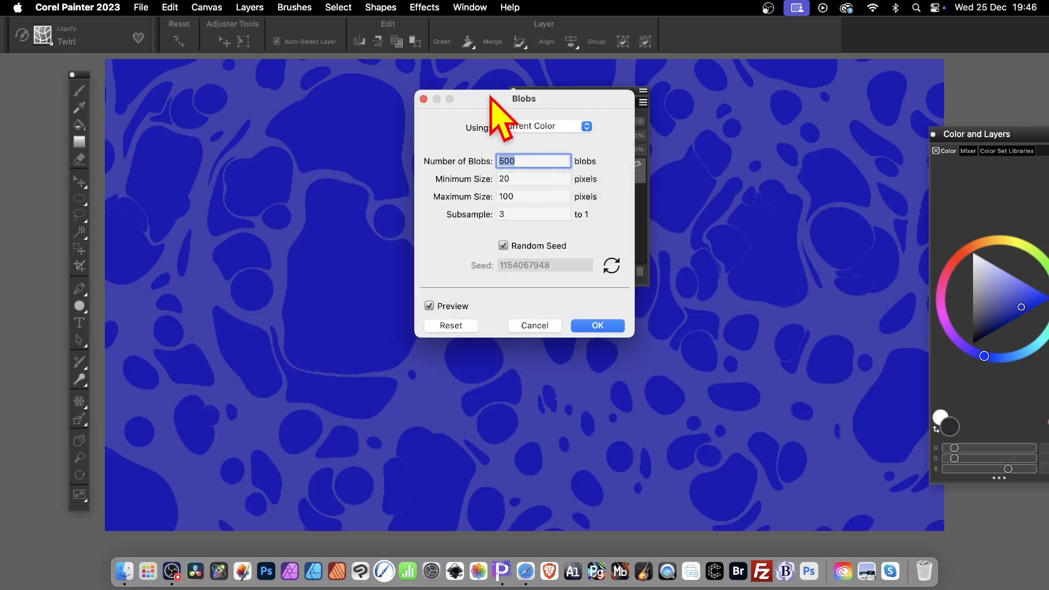
{"action": "left_click_drag", "start_coordinate": [498, 103], "coordinate": [704, 134]}
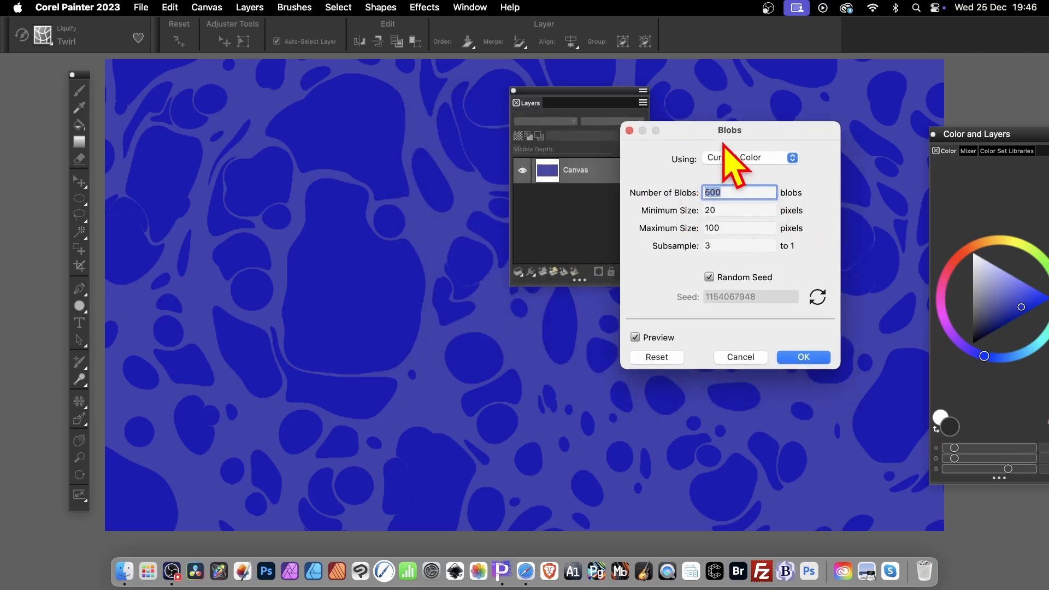
{"action": "left_click", "coordinate": [771, 158]}
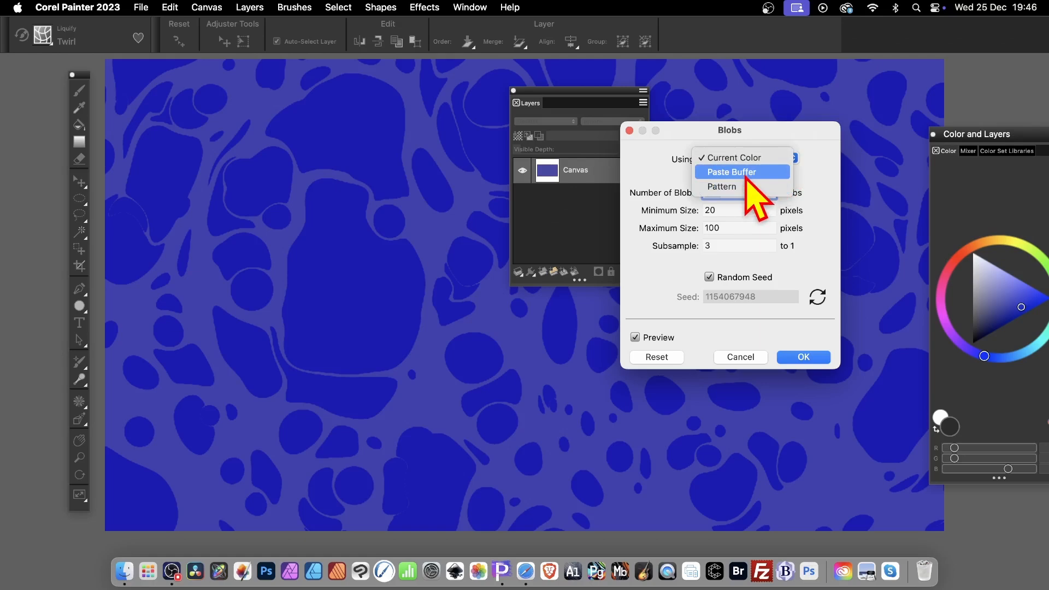
{"action": "left_click", "coordinate": [746, 173]}
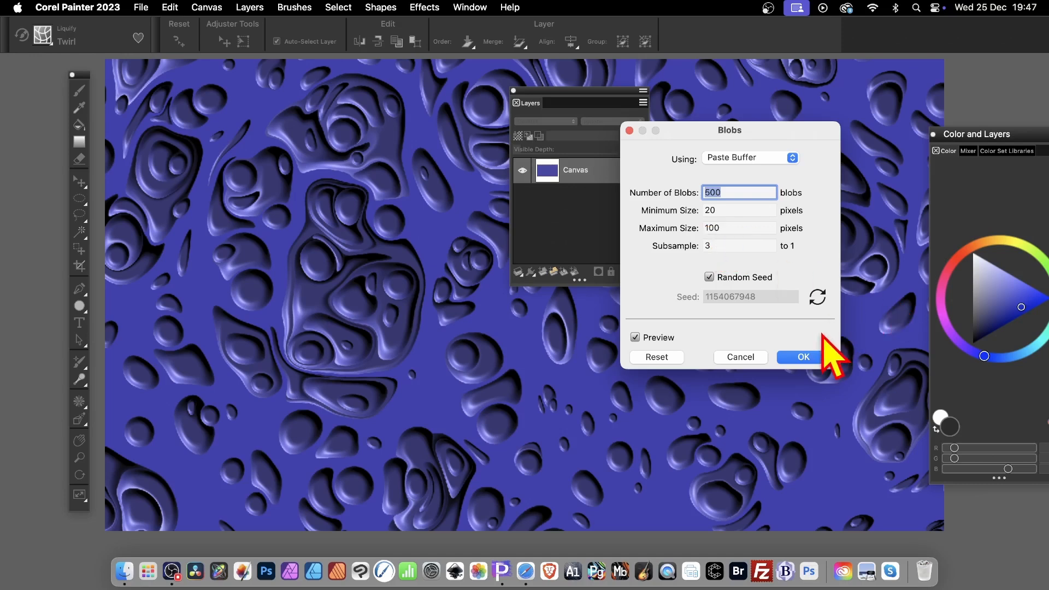
{"action": "left_click", "coordinate": [813, 356]}
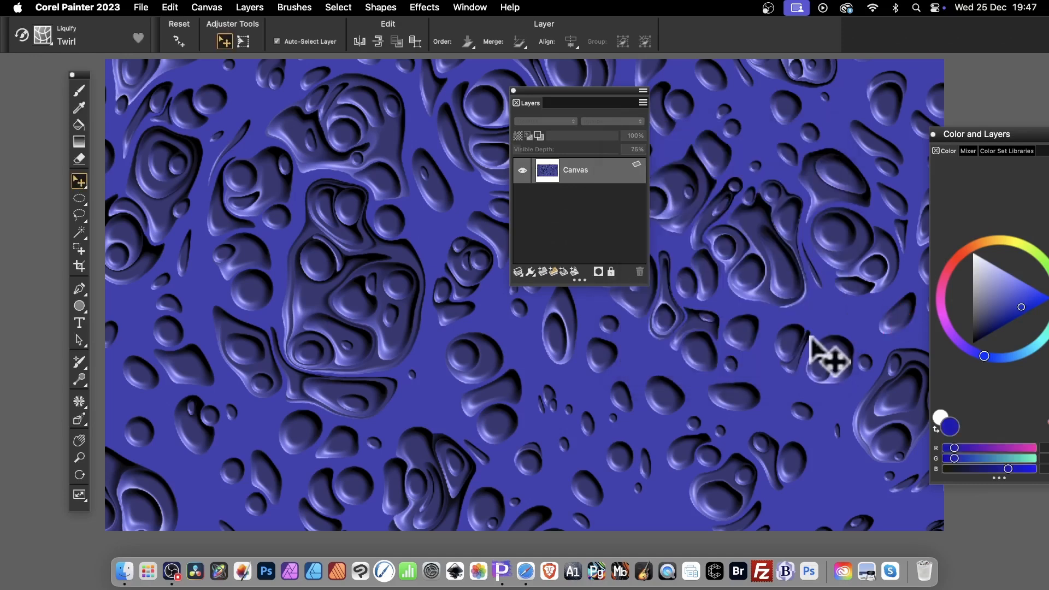
Step: Close the floating Layers and Color panels and open the Apply Surface Texture effect with the canvas preview uncovered
{"action": "left_click", "coordinate": [514, 91]}
{"action": "left_click", "coordinate": [933, 134]}
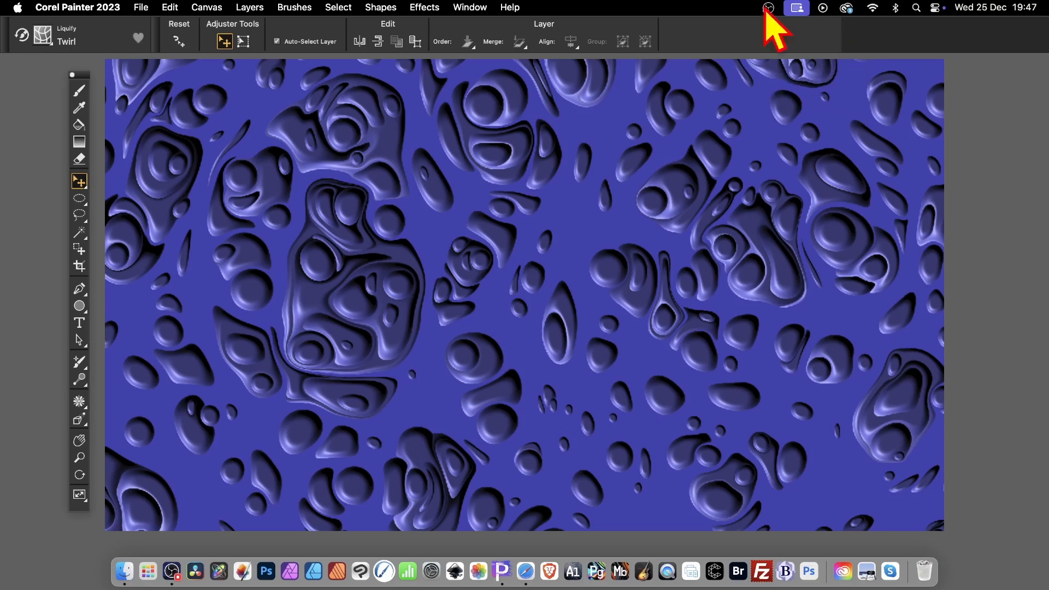
{"action": "left_click", "coordinate": [421, 7]}
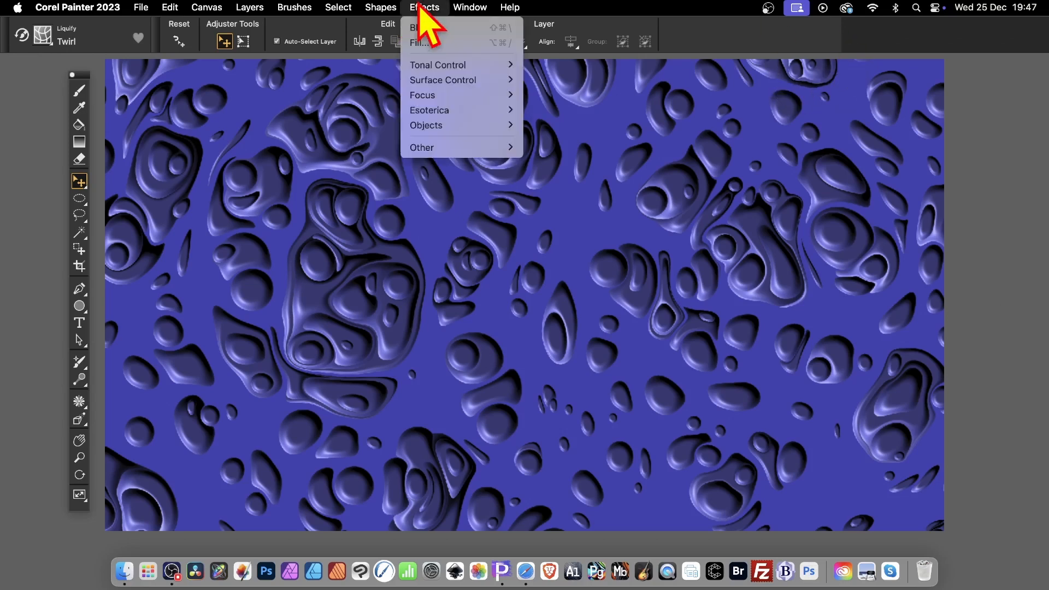
{"action": "mouse_move", "coordinate": [437, 80]}
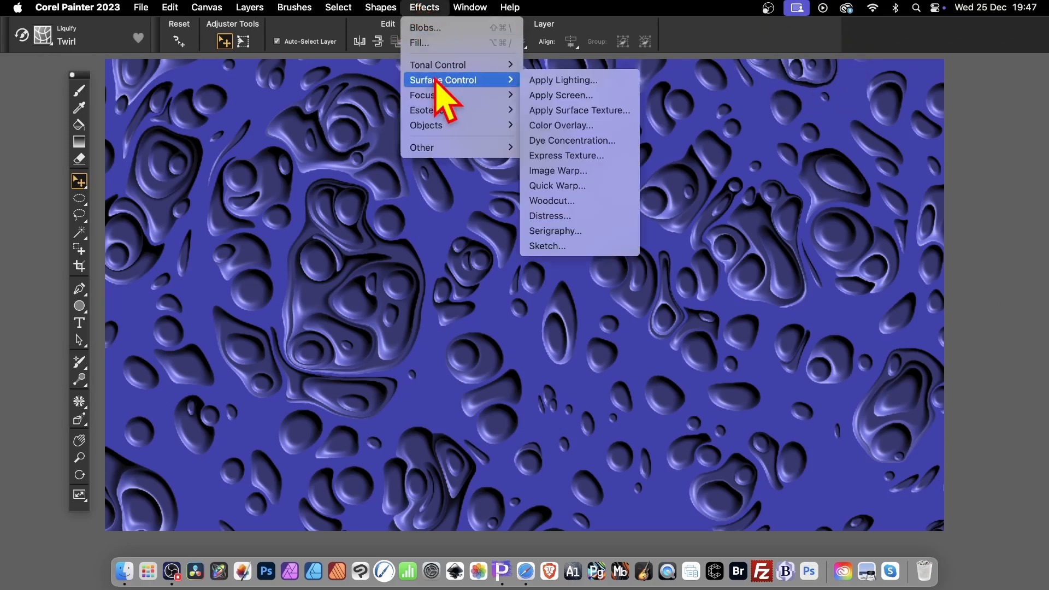
{"action": "left_click", "coordinate": [592, 112]}
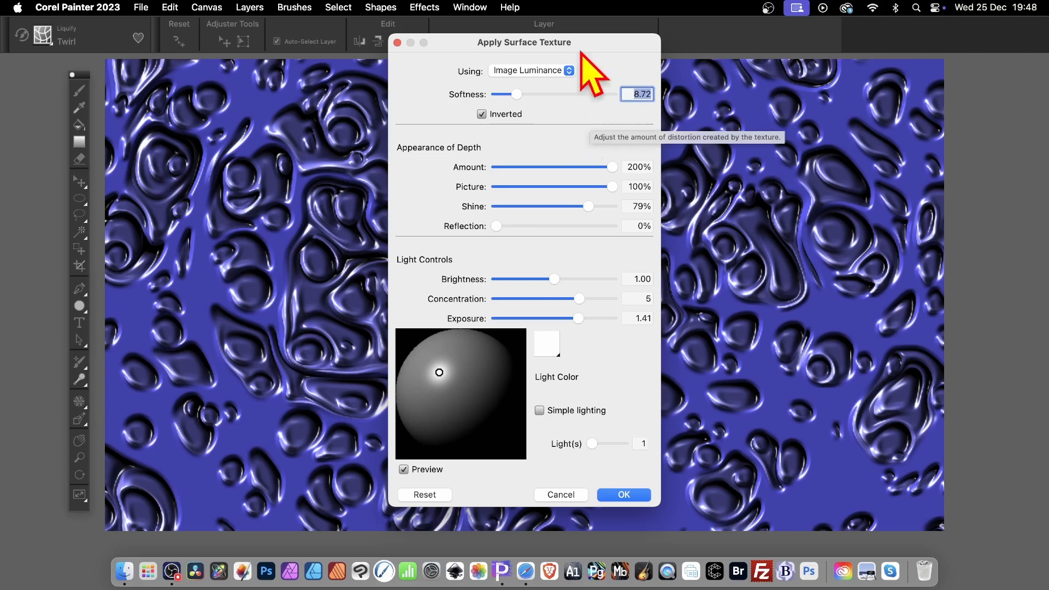
{"action": "left_click_drag", "start_coordinate": [520, 54], "coordinate": [721, 68]}
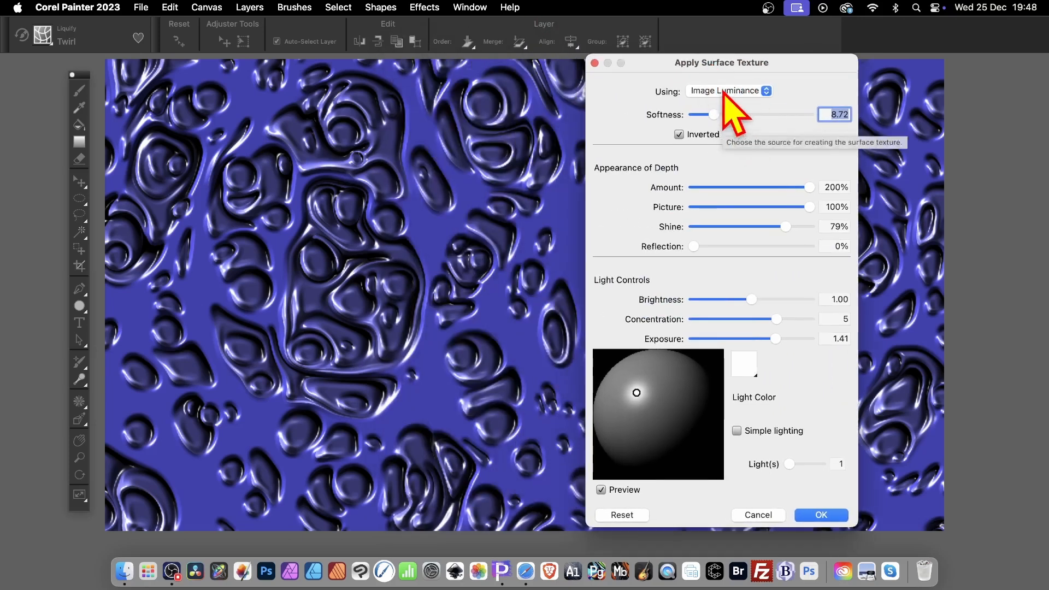
Step: Try Paper as the surface texture source, and switch the source to 3D Brush Strokes
{"action": "left_click", "coordinate": [723, 92]}
{"action": "left_click", "coordinate": [719, 92]}
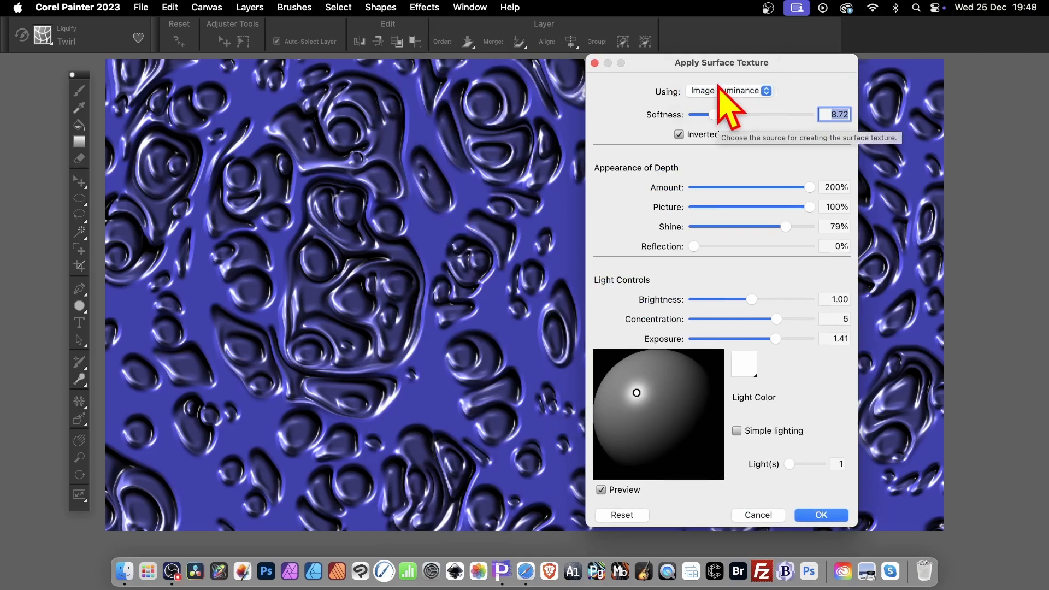
{"action": "left_click", "coordinate": [722, 92]}
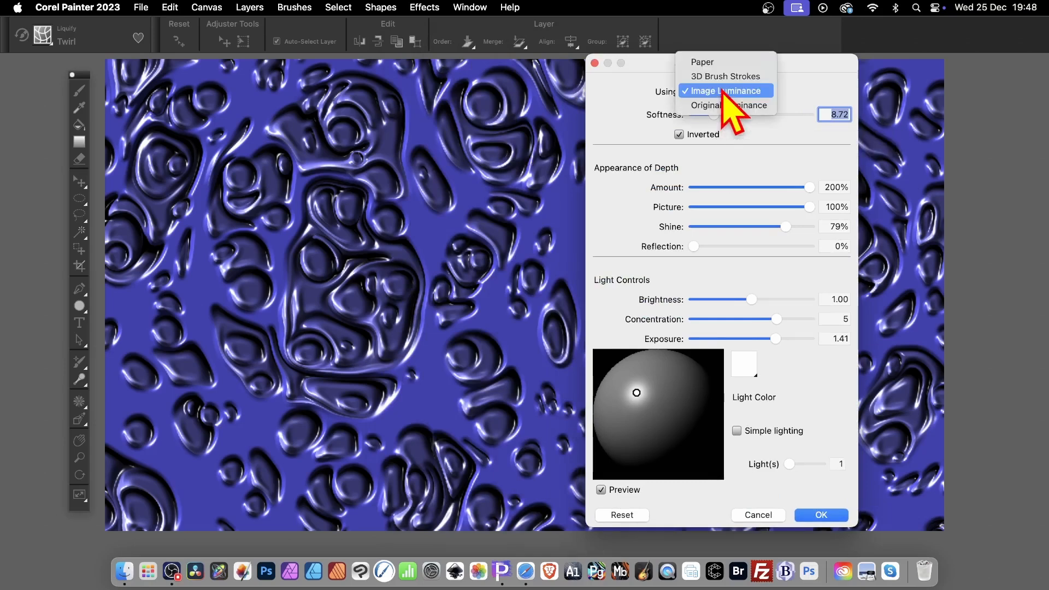
{"action": "left_click", "coordinate": [725, 63]}
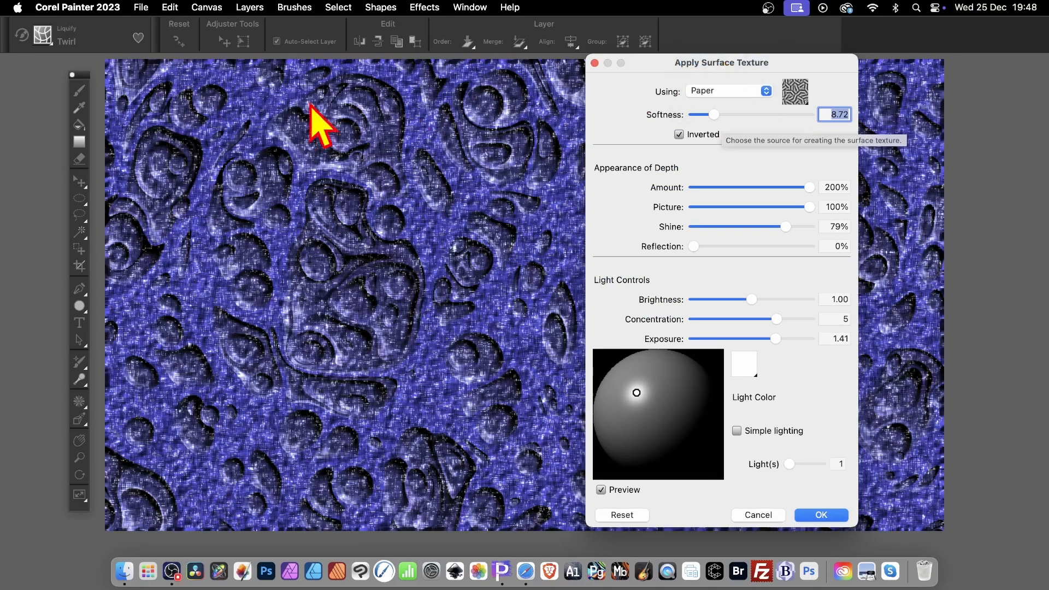
{"action": "left_click", "coordinate": [721, 91]}
{"action": "left_click", "coordinate": [721, 104]}
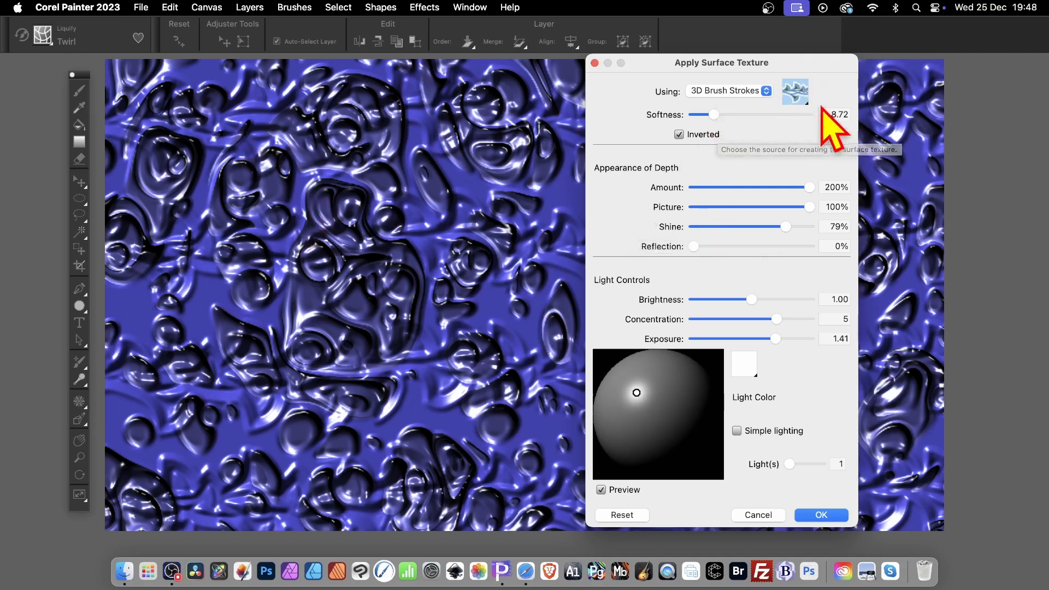
Step: Set the surface texture source to Image Luminance, raise the softness to 12.10, and apply the effect
{"action": "left_click", "coordinate": [743, 93]}
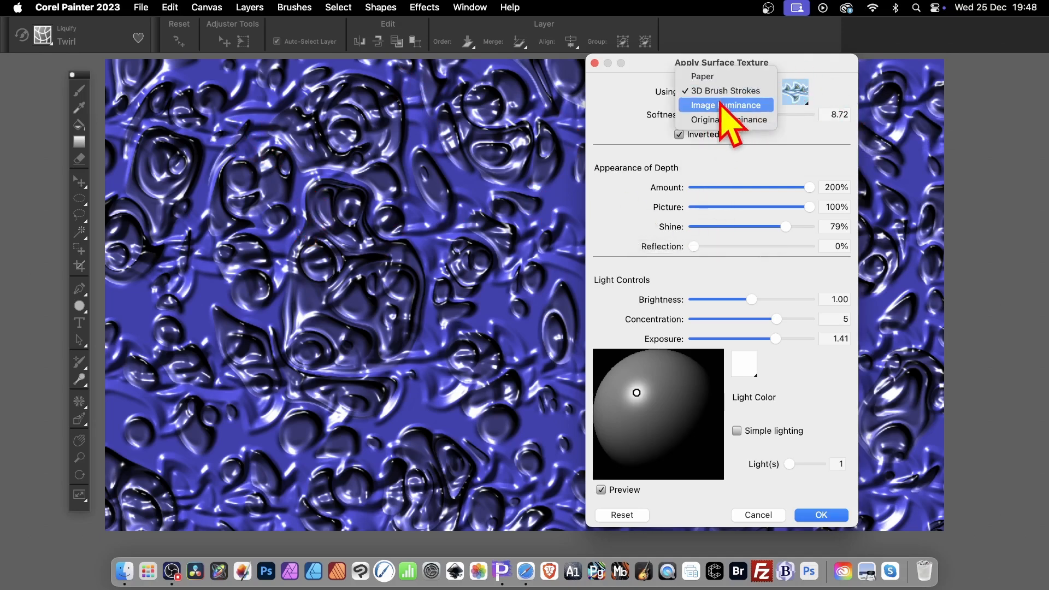
{"action": "left_click", "coordinate": [722, 104]}
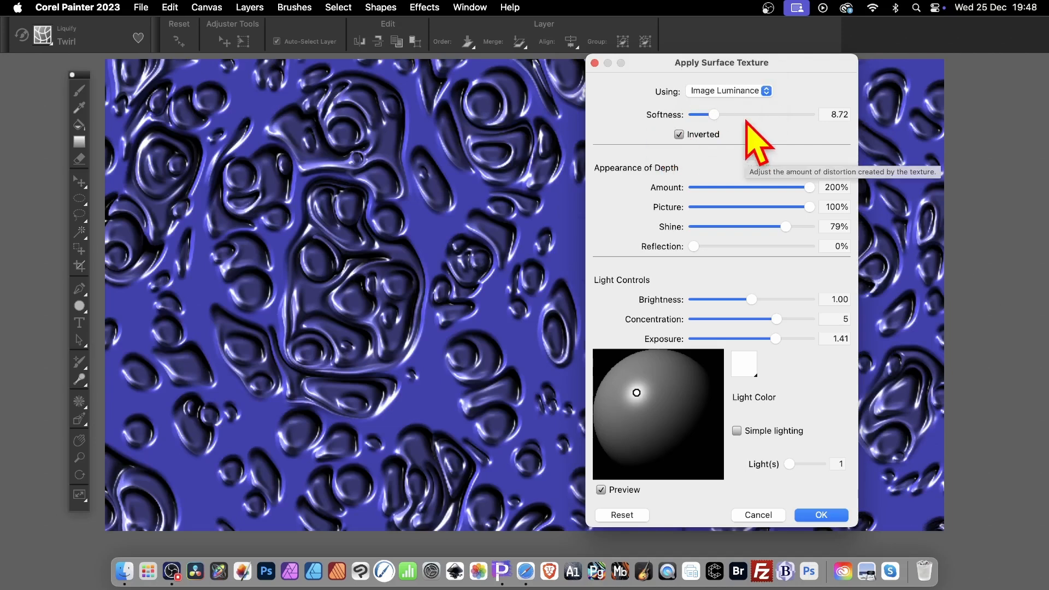
{"action": "left_click_drag", "start_coordinate": [713, 114], "coordinate": [722, 113]}
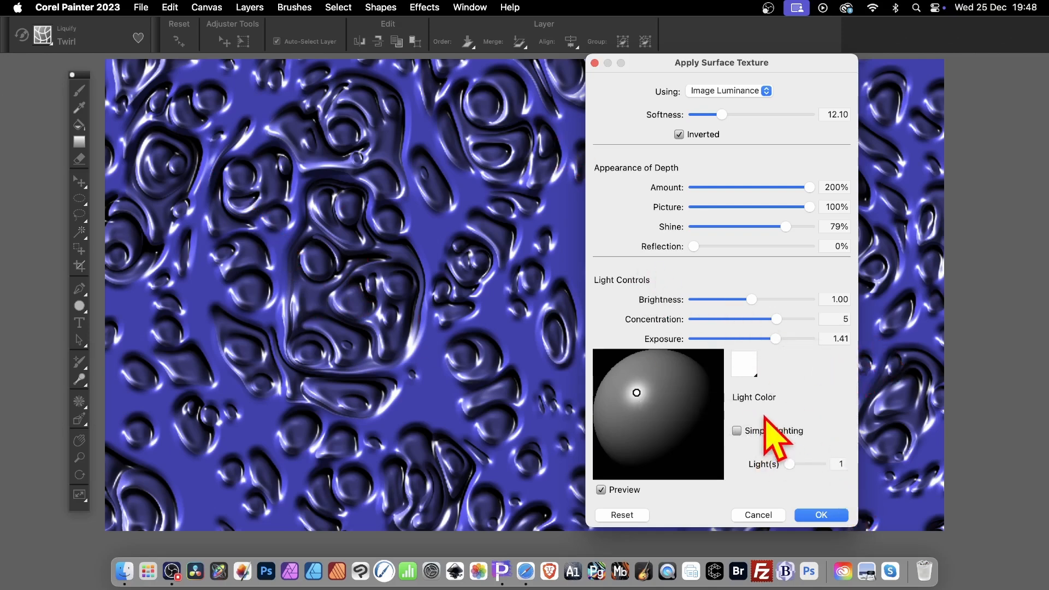
{"action": "left_click", "coordinate": [822, 514]}
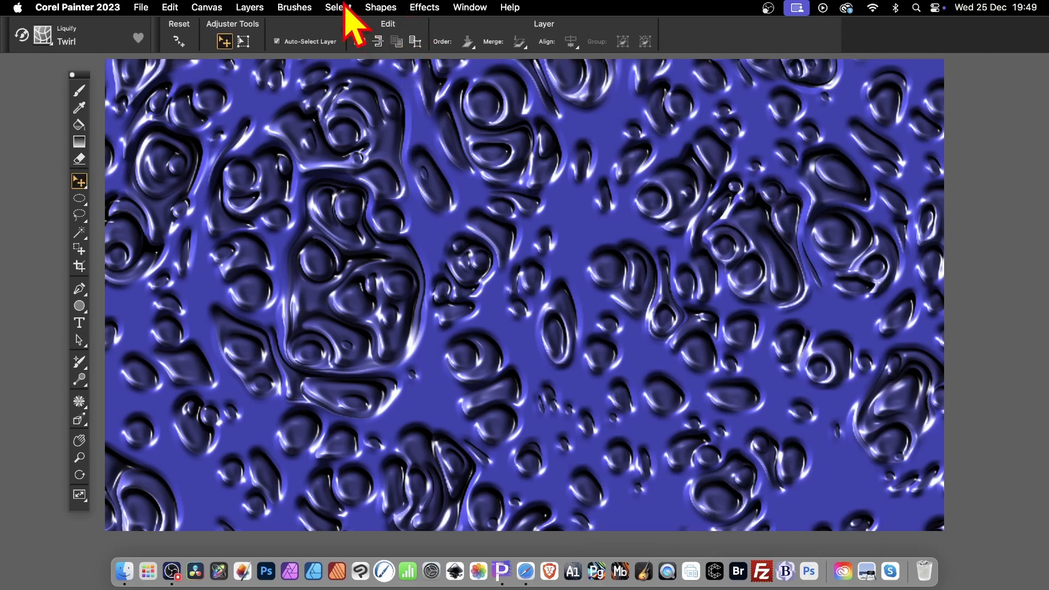
Step: Apply the Blobs effect to the canvas again using the Paste Buffer and a newly generated random seed
{"action": "left_click", "coordinate": [432, 8]}
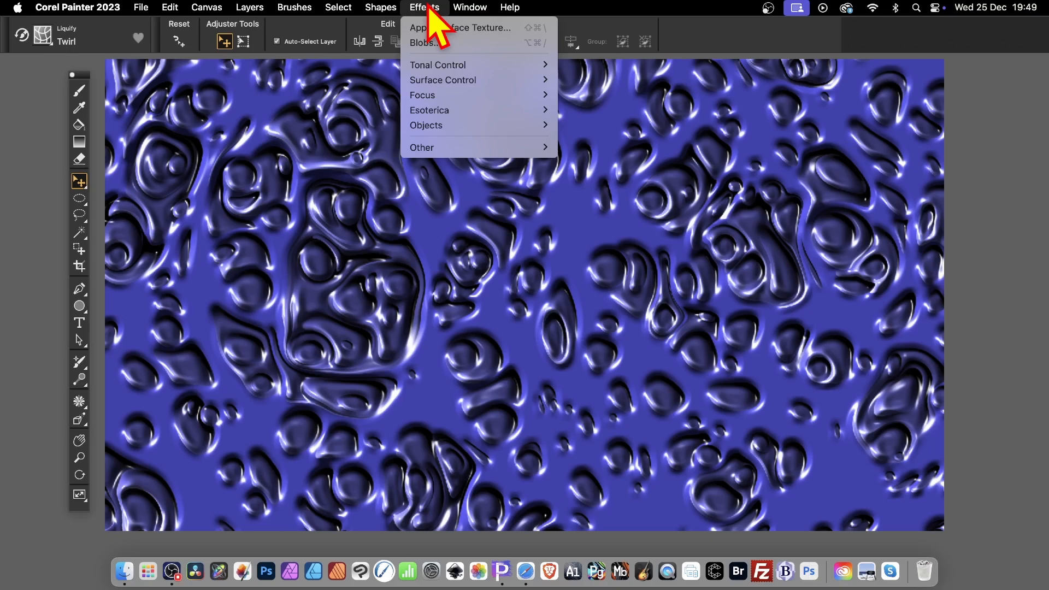
{"action": "left_click", "coordinate": [426, 43]}
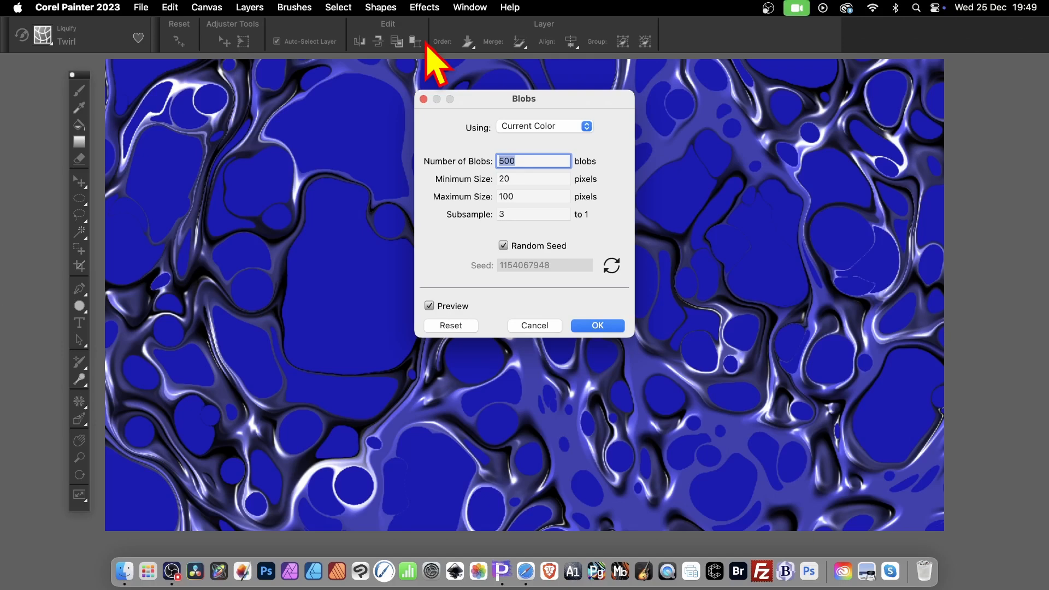
{"action": "left_click", "coordinate": [546, 127]}
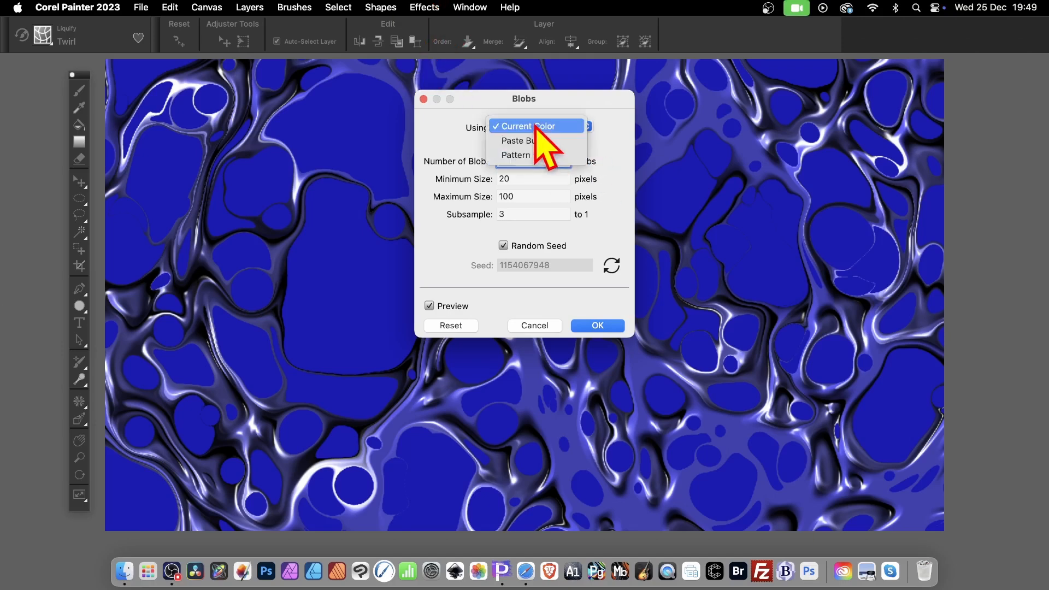
{"action": "left_click", "coordinate": [546, 140]}
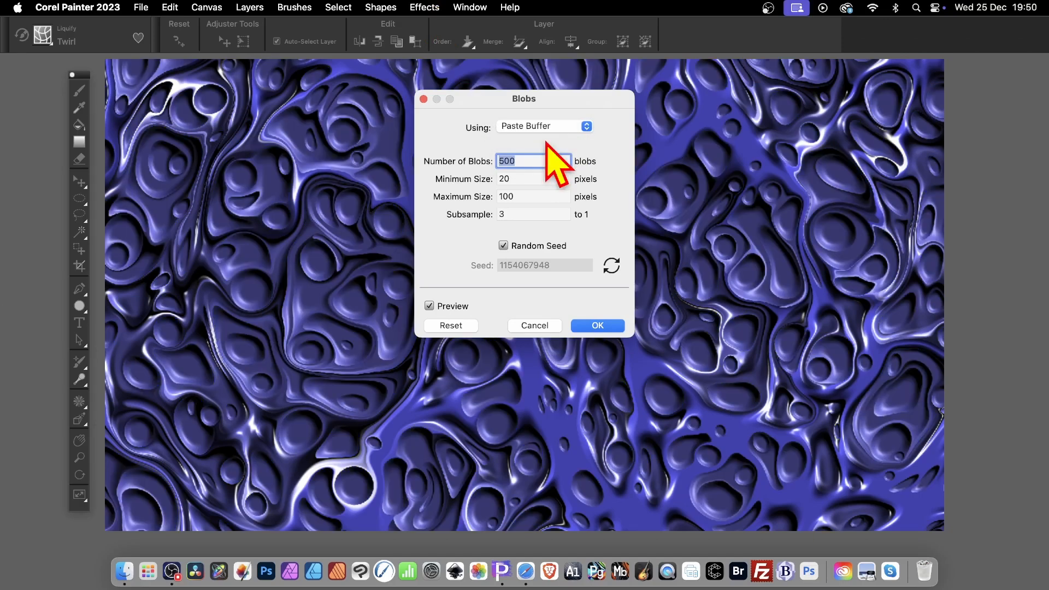
{"action": "left_click", "coordinate": [612, 266]}
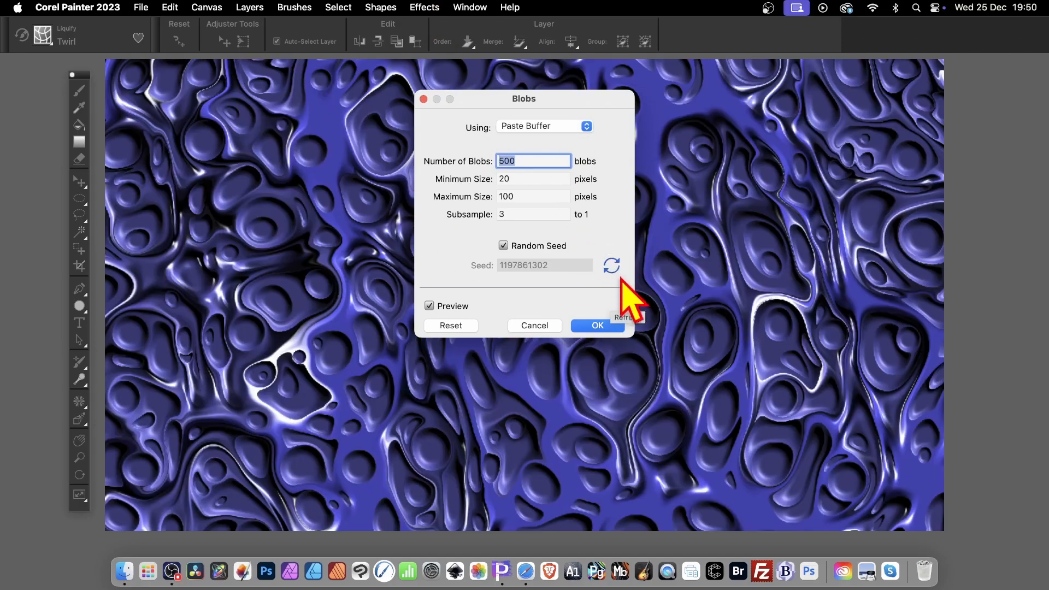
{"action": "left_click", "coordinate": [601, 325]}
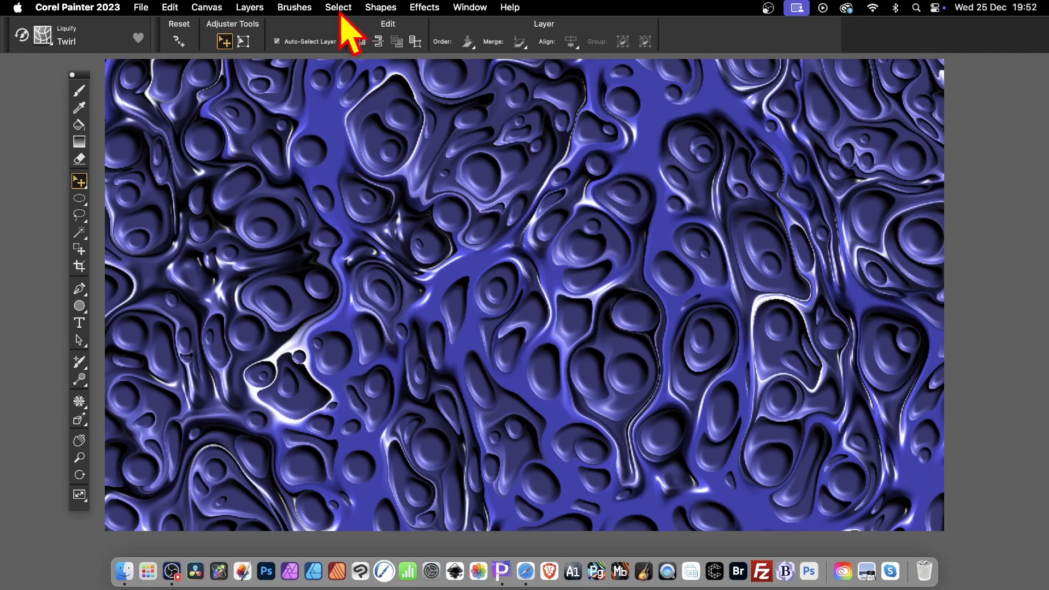
Step: Open the Apply Surface Texture effect for the new blob pattern and reposition its dialog over the canvas
{"action": "left_click", "coordinate": [426, 6]}
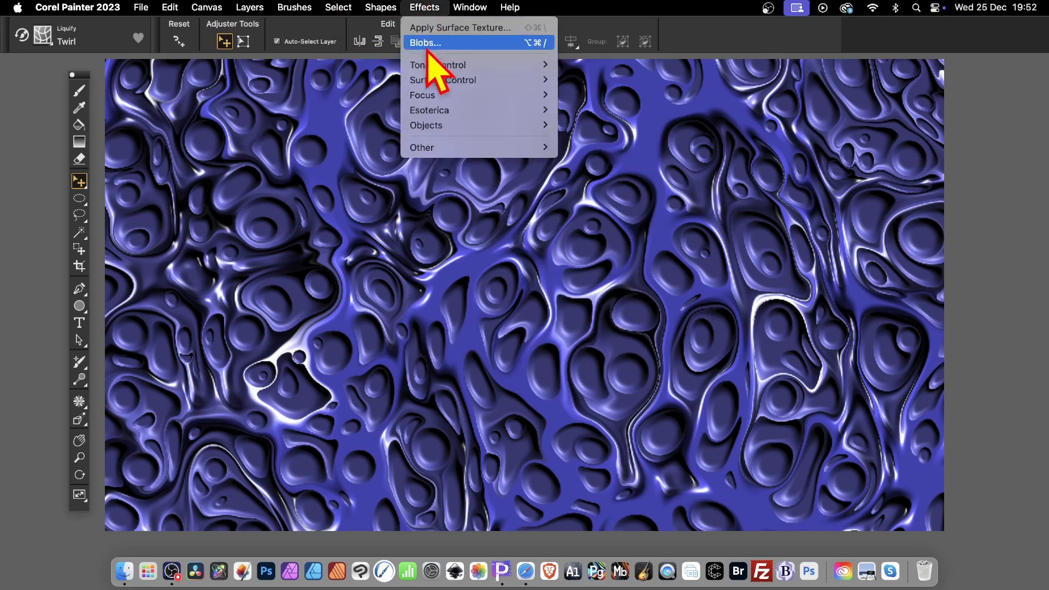
{"action": "mouse_move", "coordinate": [436, 81]}
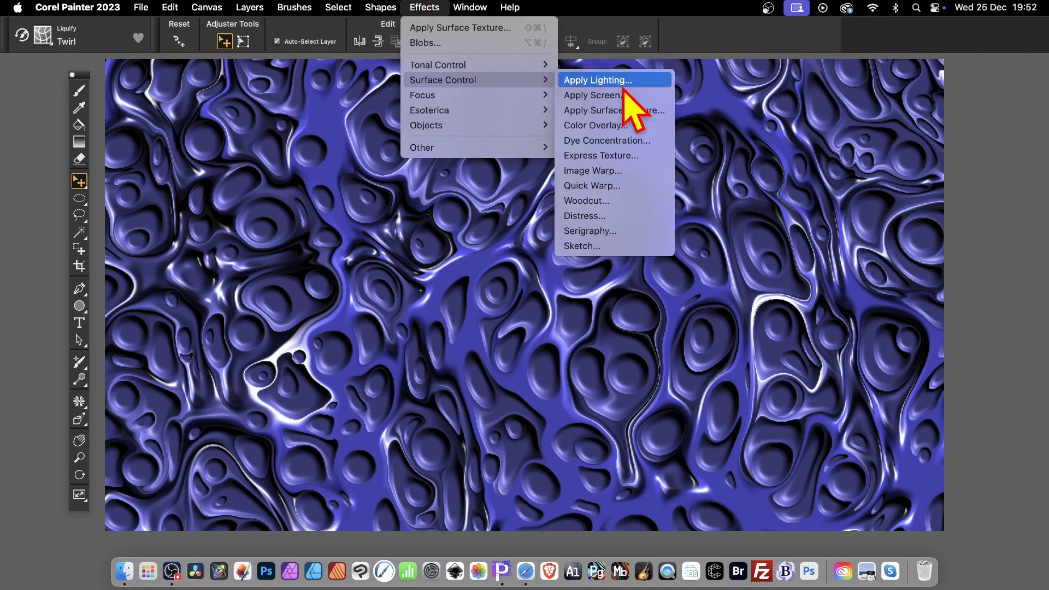
{"action": "left_click", "coordinate": [623, 111]}
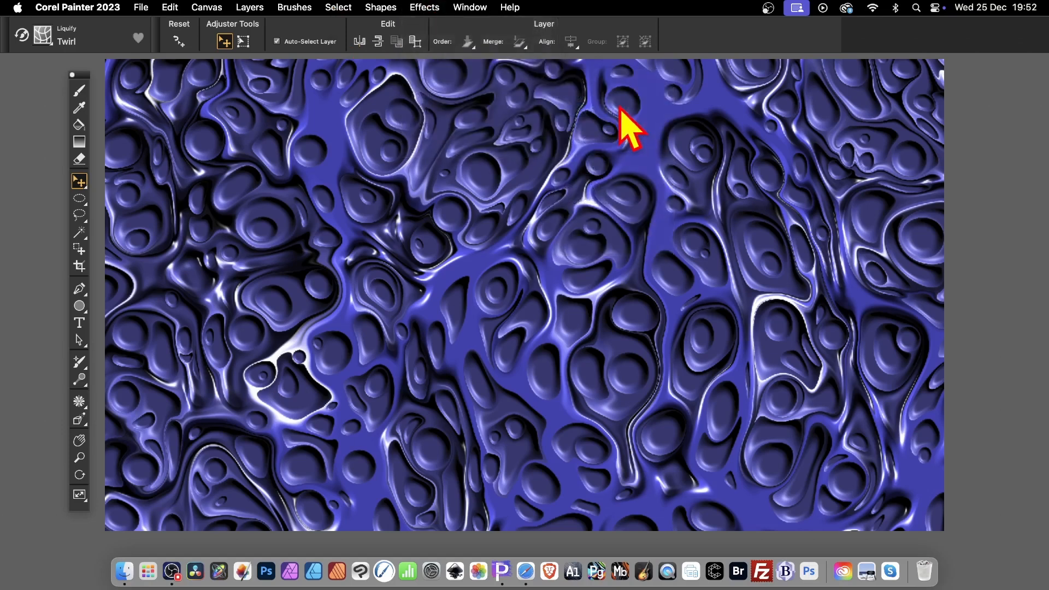
{"action": "left_click_drag", "start_coordinate": [449, 44], "coordinate": [567, 91]}
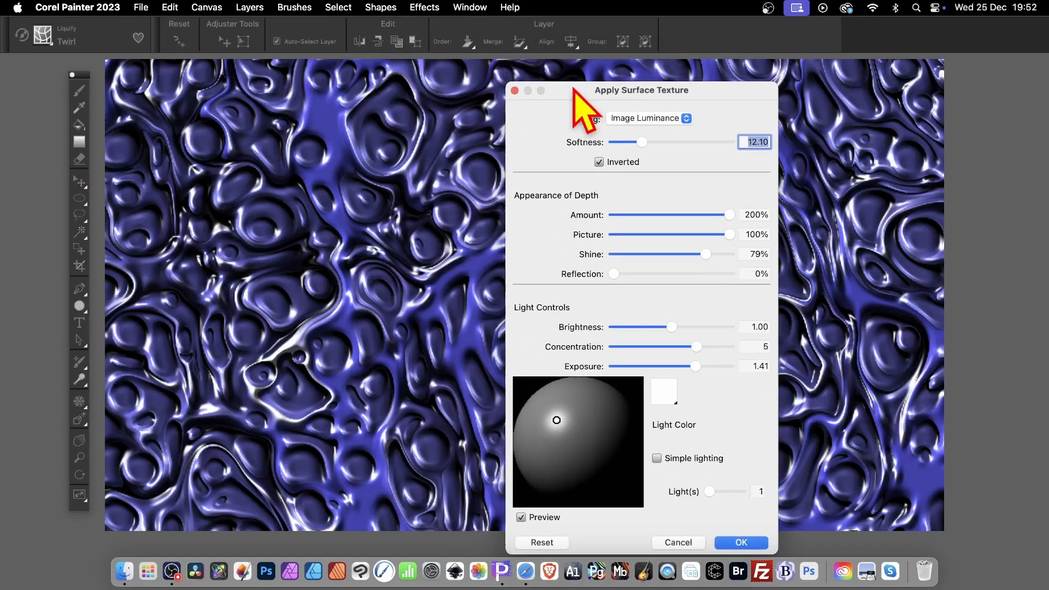
Step: Try Original Luminance as the surface texture source, and switch back to Image Luminance
{"action": "left_click", "coordinate": [637, 122]}
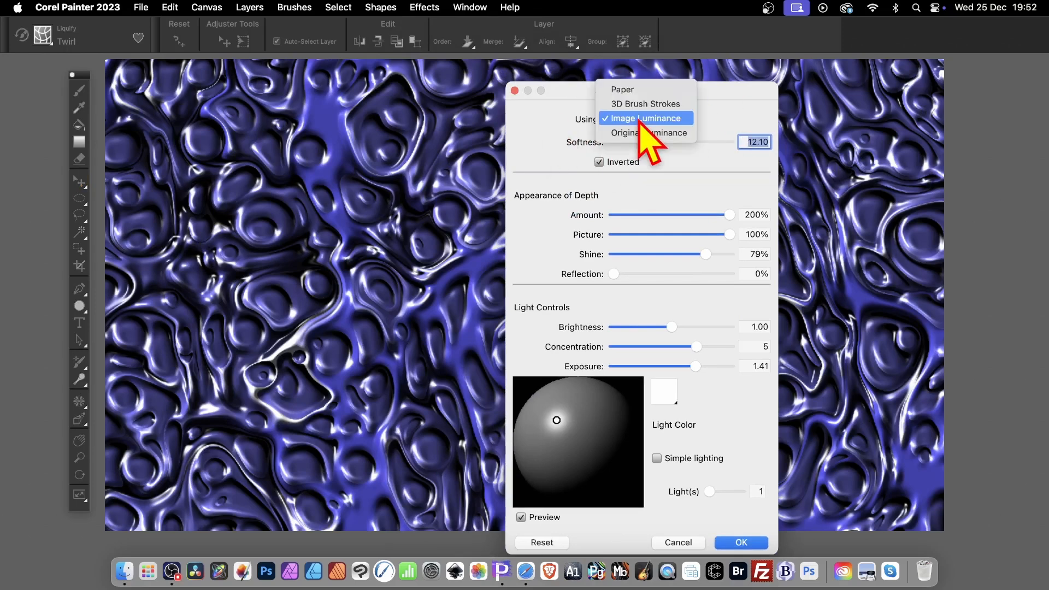
{"action": "left_click", "coordinate": [642, 132]}
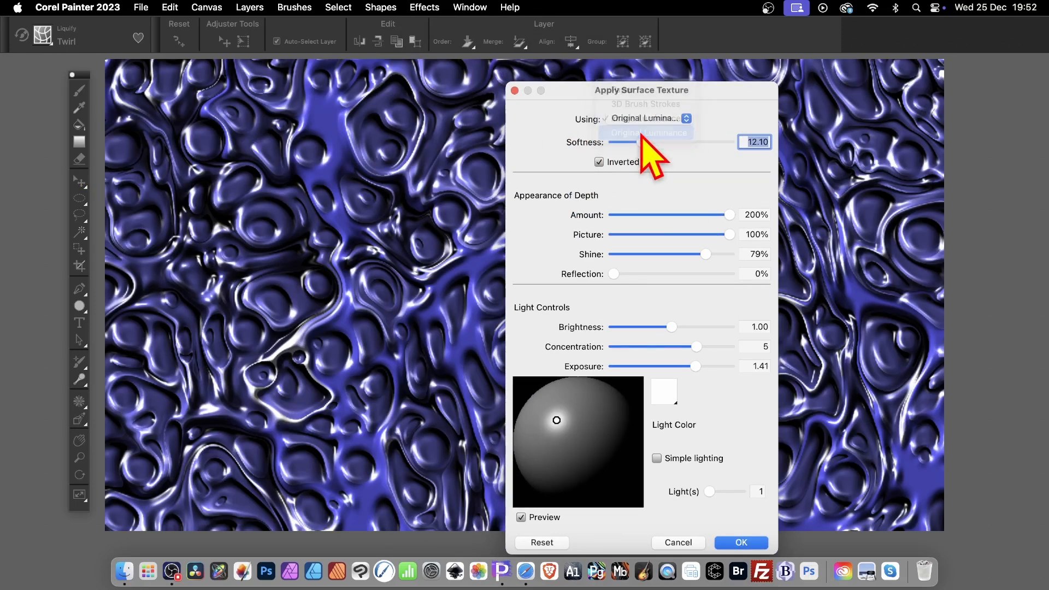
{"action": "left_click", "coordinate": [642, 121]}
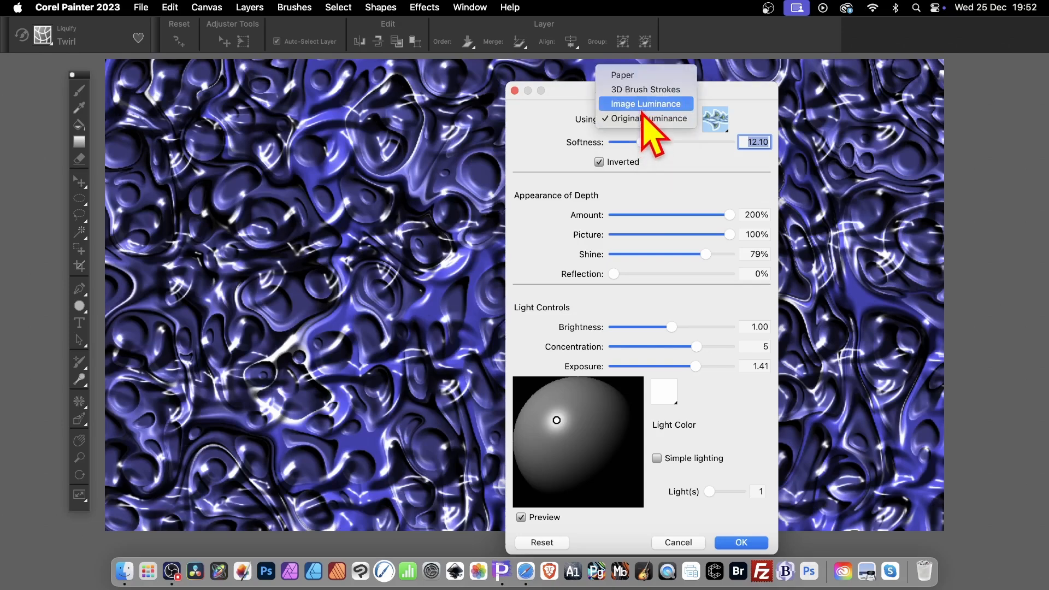
{"action": "left_click", "coordinate": [640, 104]}
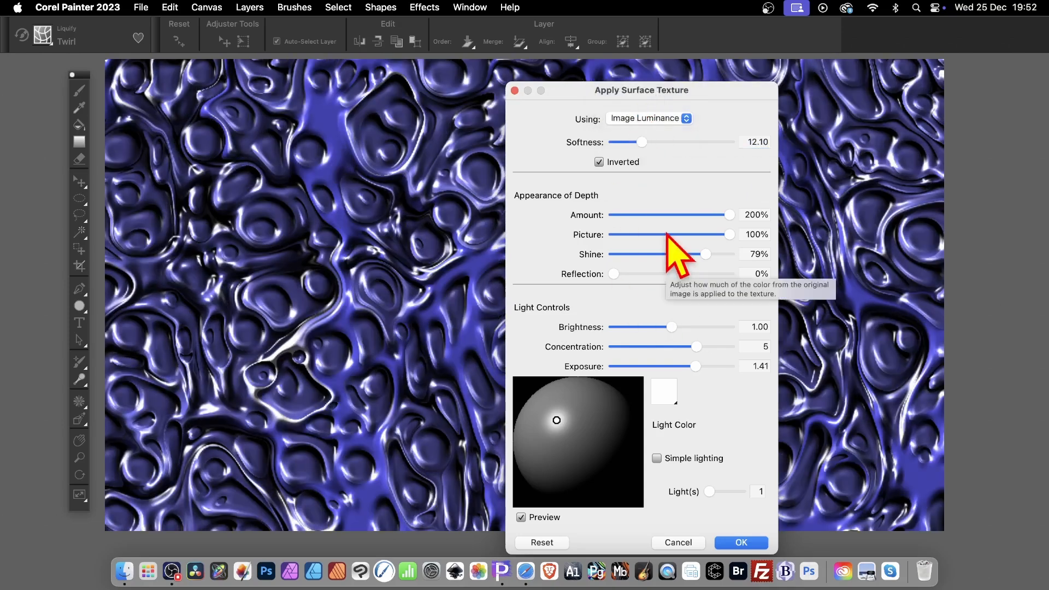
Step: Add a second light at the lower right of the lighting sphere and colour it red (R 219, G 35, B 35)
{"action": "left_click", "coordinate": [595, 454]}
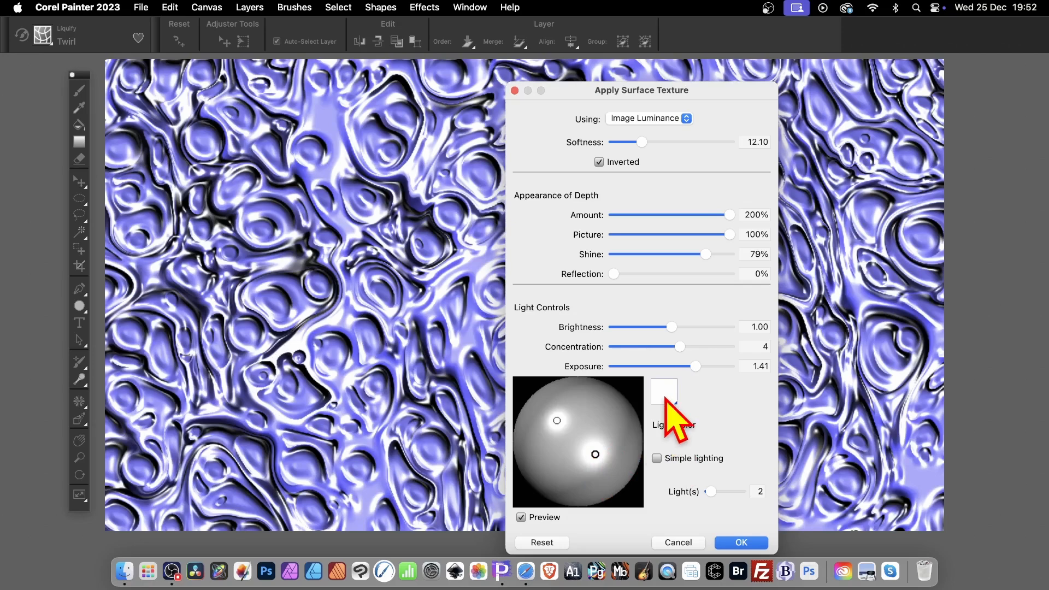
{"action": "left_click", "coordinate": [665, 398]}
{"action": "left_click", "coordinate": [747, 373]}
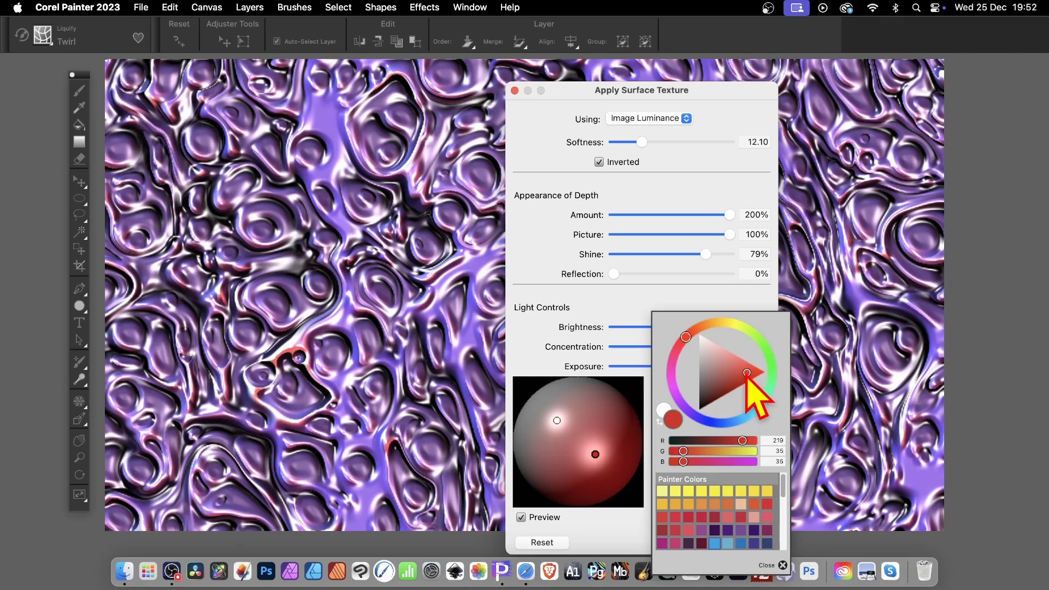
Step: Compare the canvas with the effect preview off and on, and apply the surface texture with the red light
{"action": "left_click", "coordinate": [621, 519]}
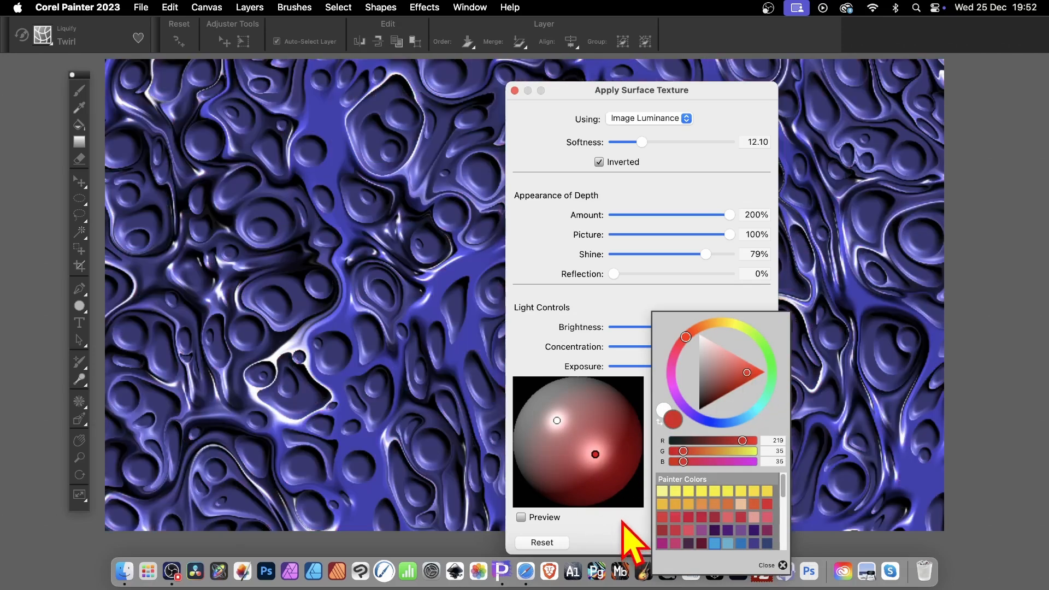
{"action": "left_click", "coordinate": [587, 517]}
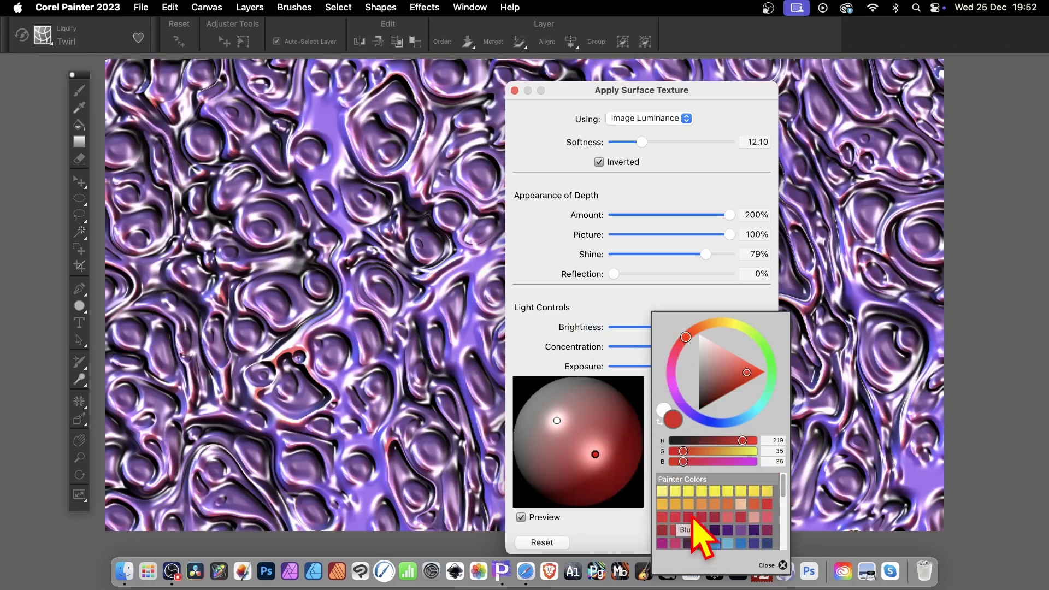
{"action": "left_click", "coordinate": [768, 565]}
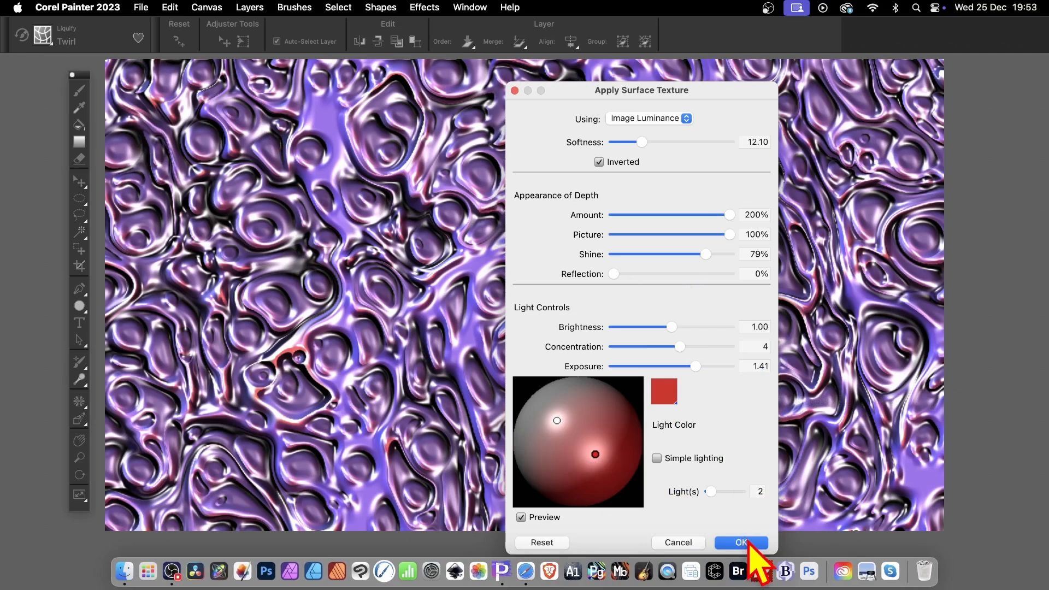
{"action": "left_click", "coordinate": [746, 542]}
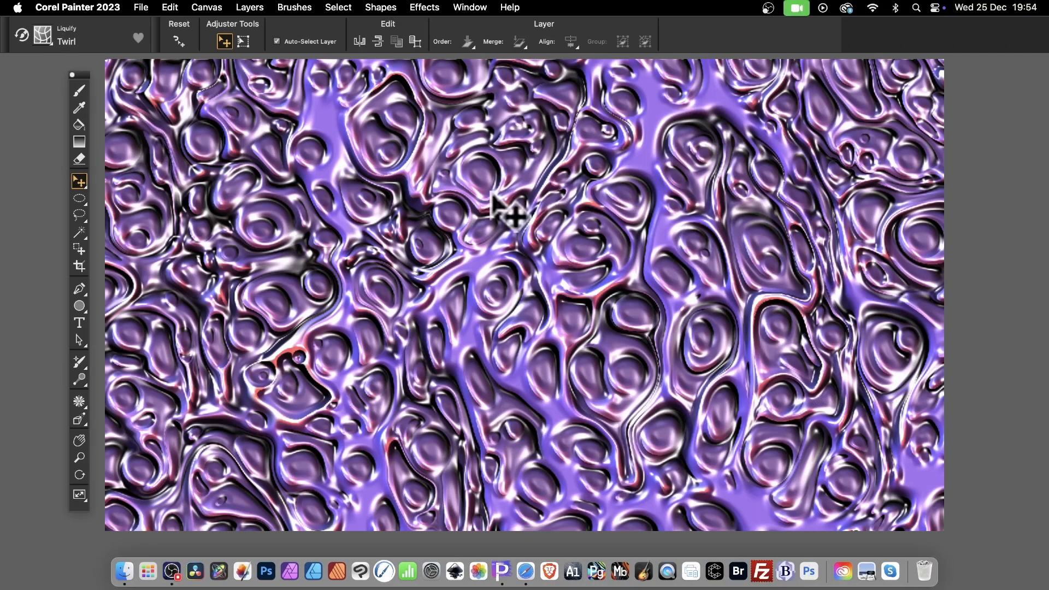